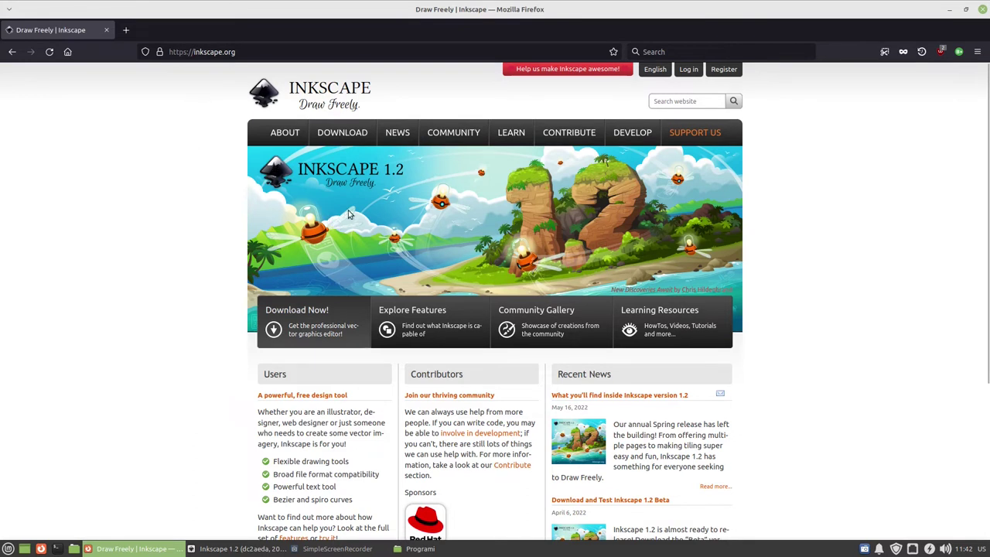
Open the Inkscape 1.2 release page and scroll its highlights down to the Gallery.
click(304, 320)
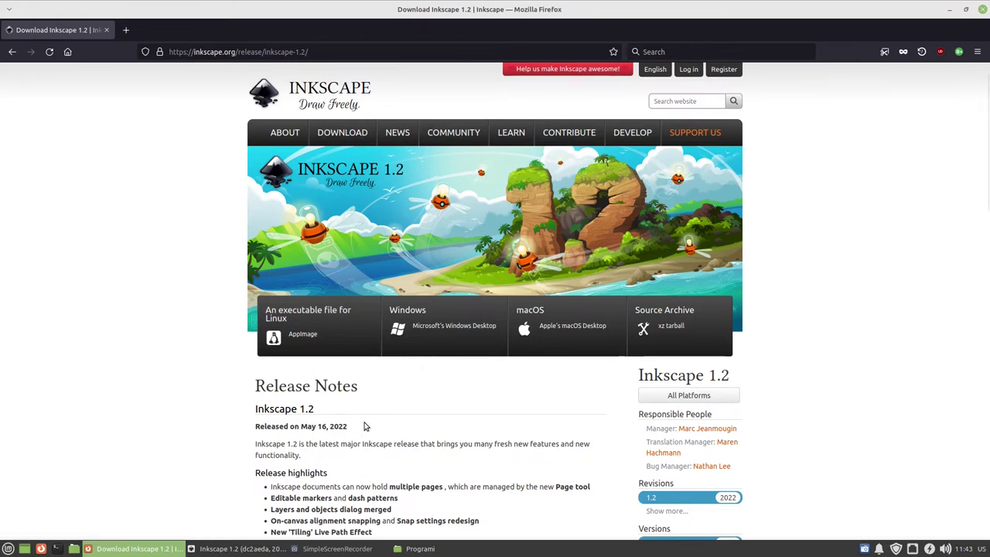
scroll(363, 426, down, 5)
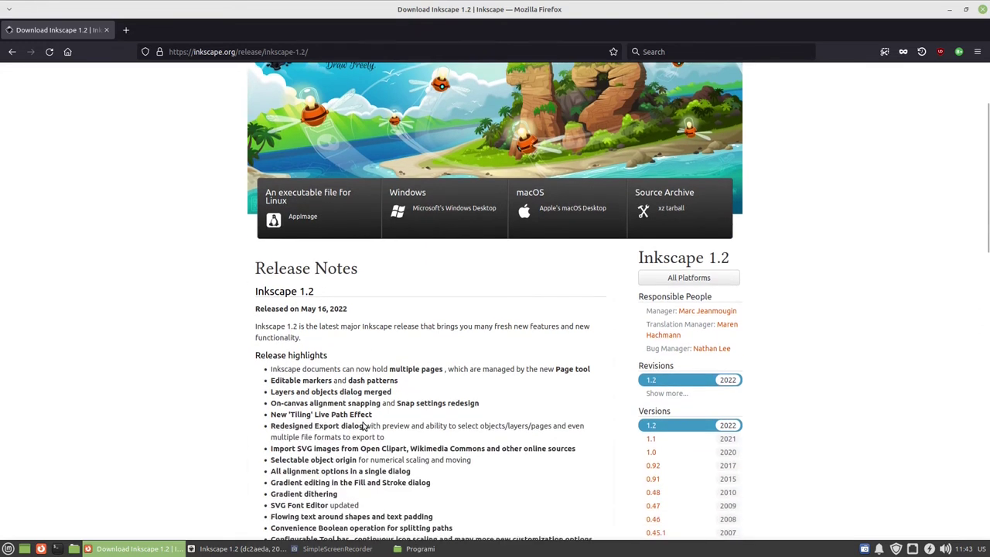
scroll(341, 371, down, 2)
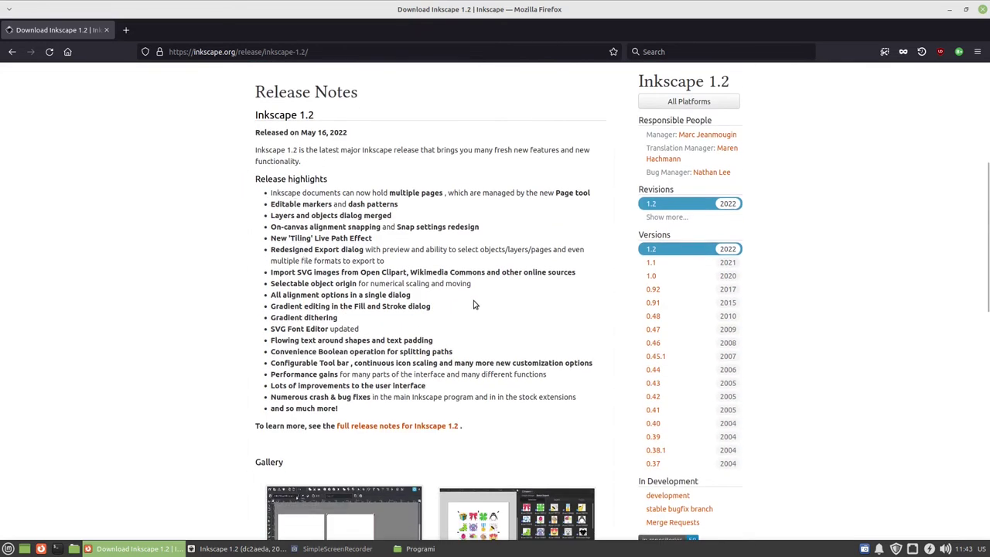
scroll(468, 364, down, 5)
scroll(472, 368, up, 10)
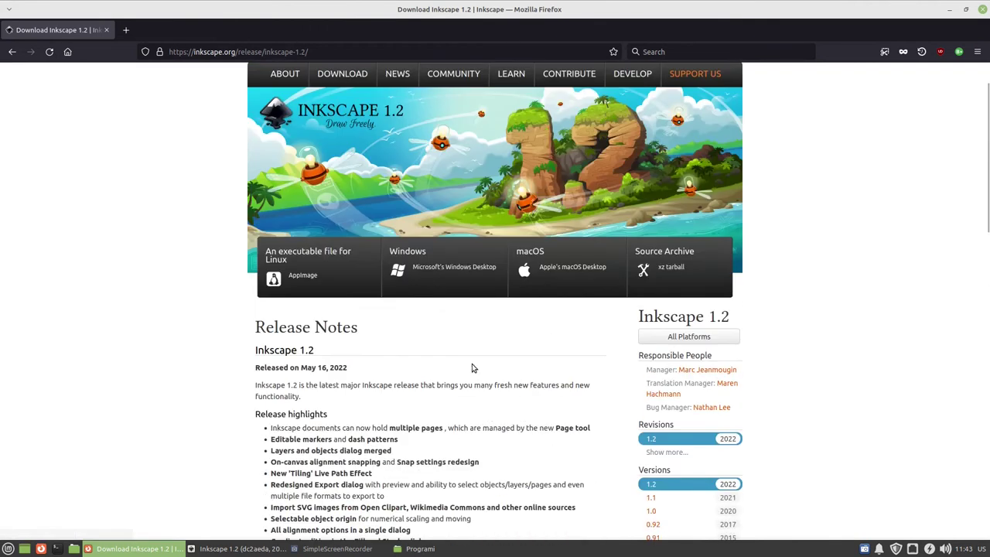
scroll(468, 363, down, 6)
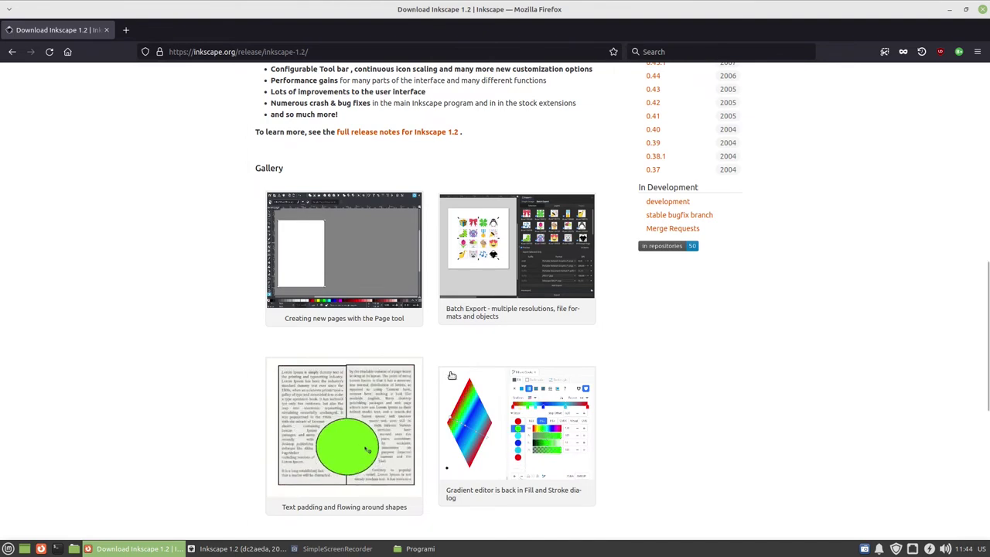
click(238, 549)
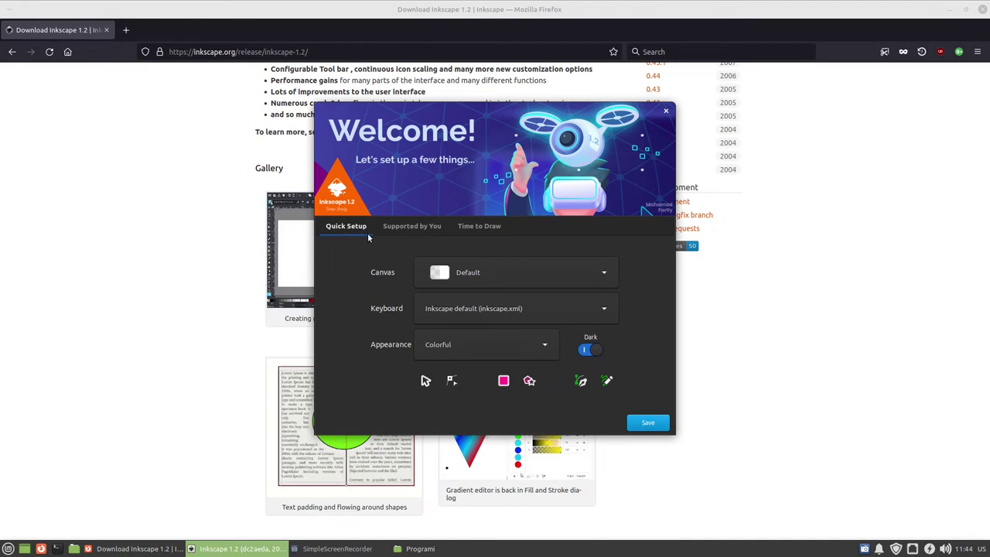
Keep the Default canvas and Colorful appearance, and choose Inkscape default (default.xml) shortcuts.
click(537, 273)
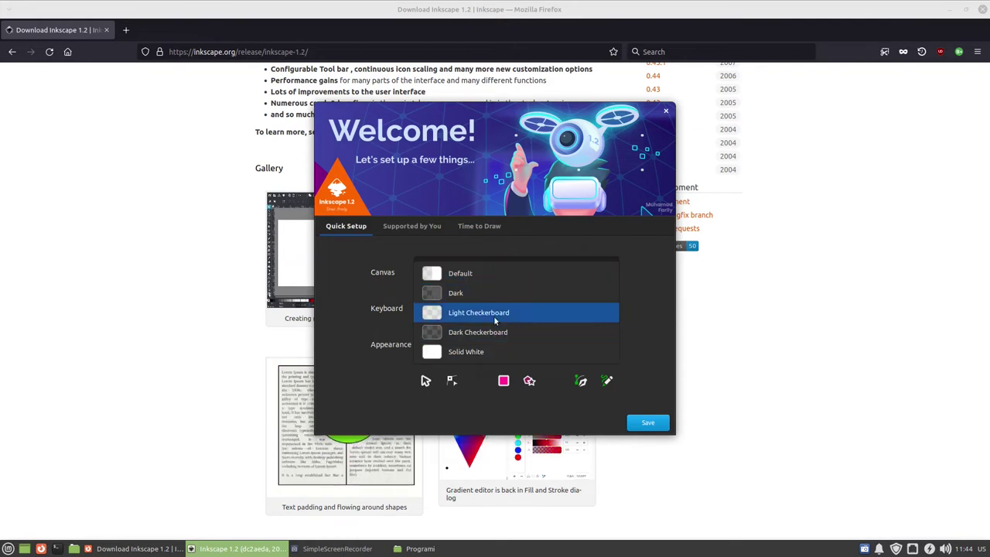
click(471, 274)
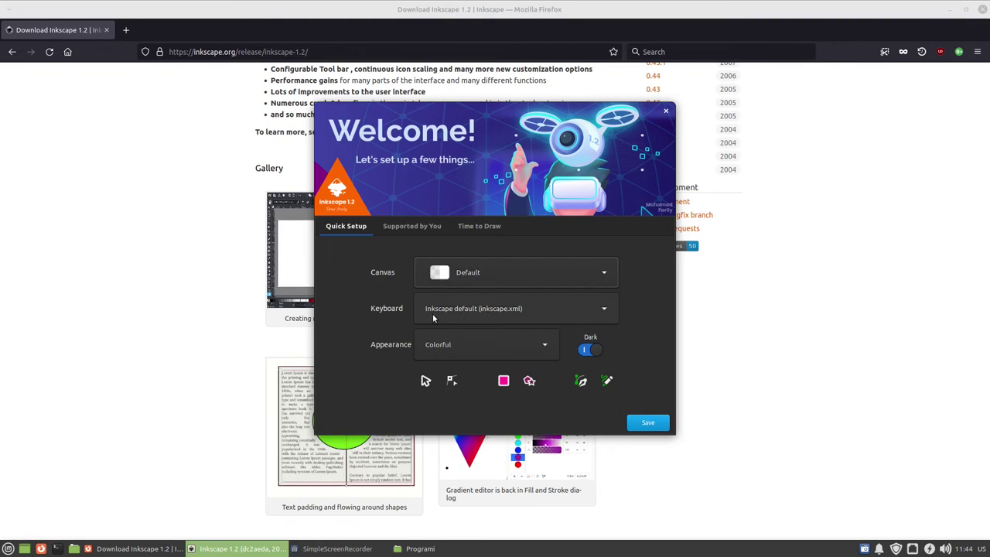
click(519, 310)
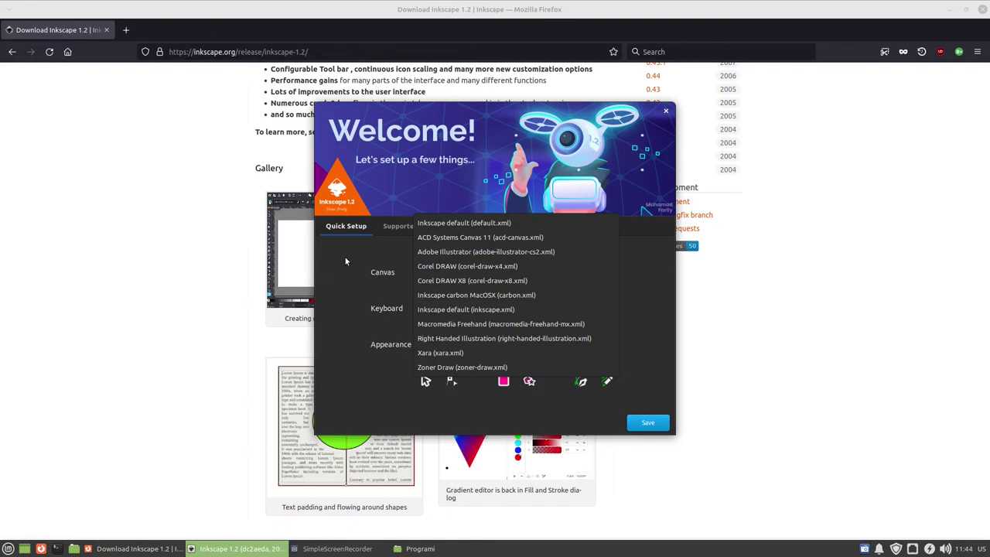
click(372, 258)
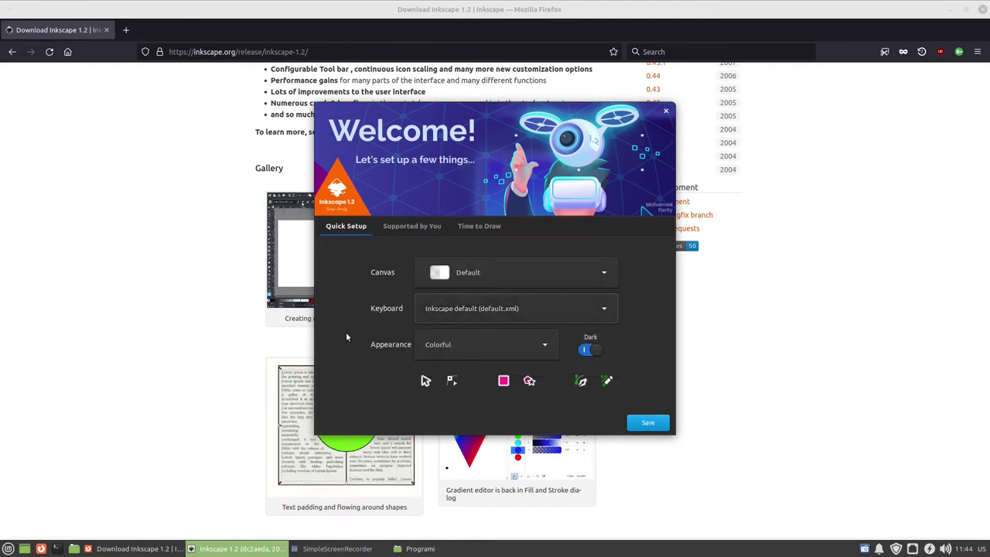
click(538, 345)
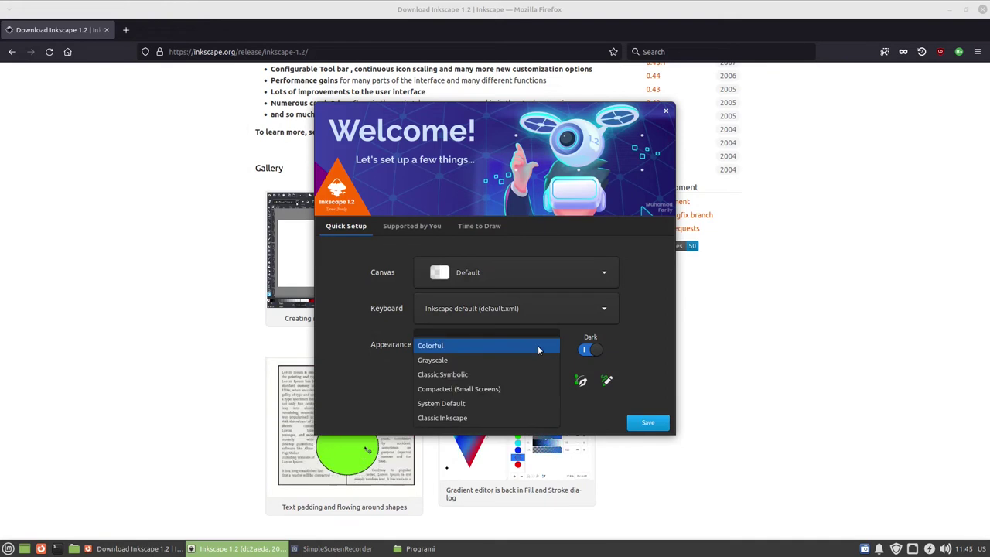
click(355, 365)
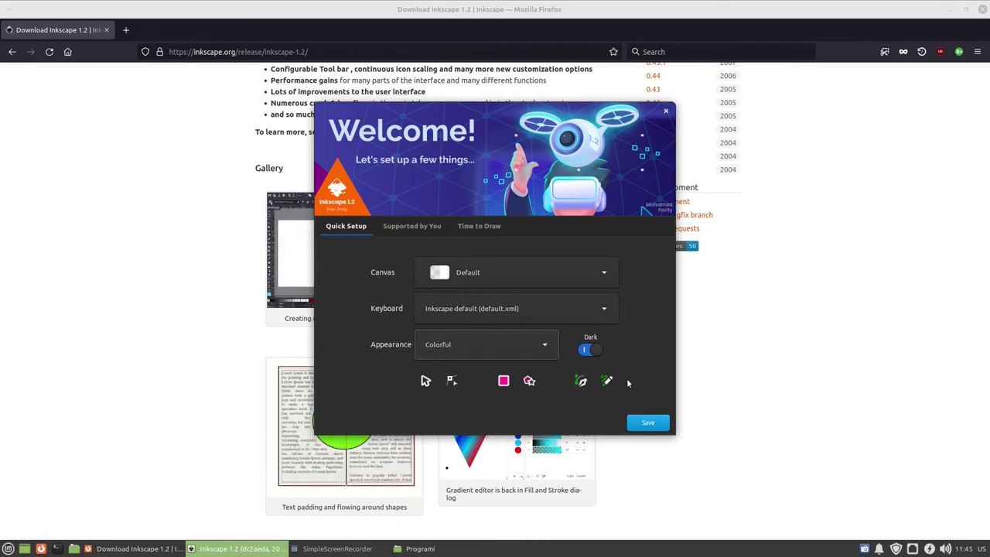
click(532, 342)
Try the Grayscale, Classic Symbolic, System Default and Classic Inkscape themes, then return to Colorful.
click(479, 357)
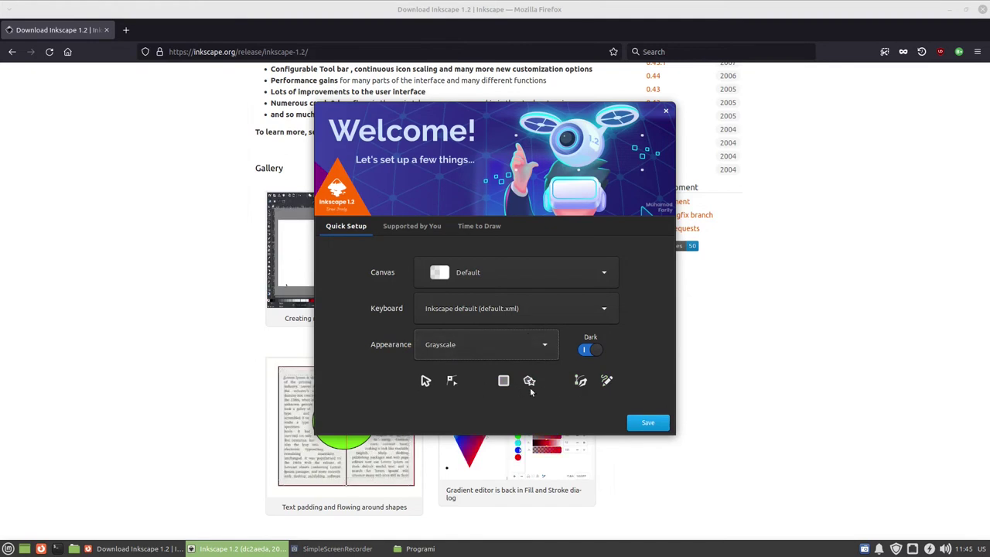
click(543, 348)
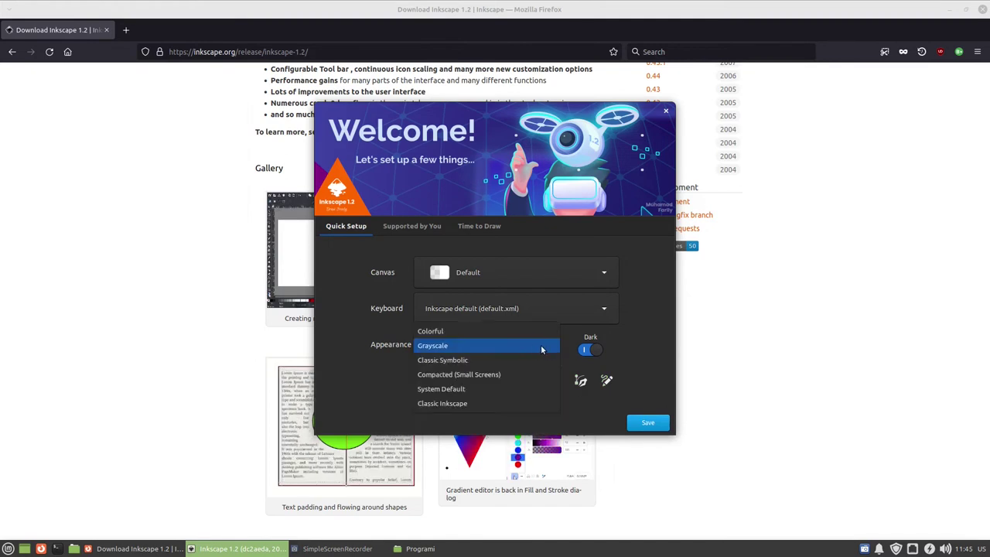
click(449, 360)
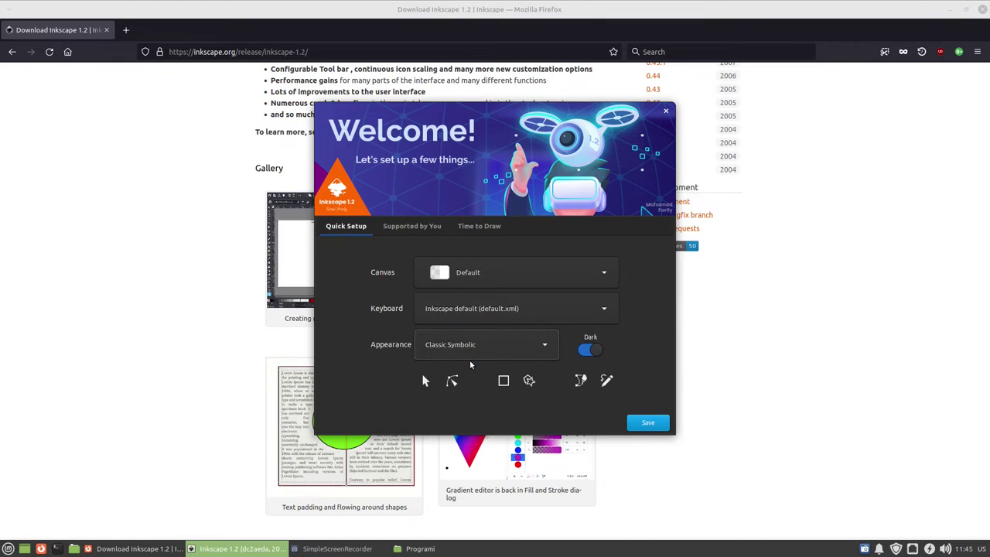
click(534, 348)
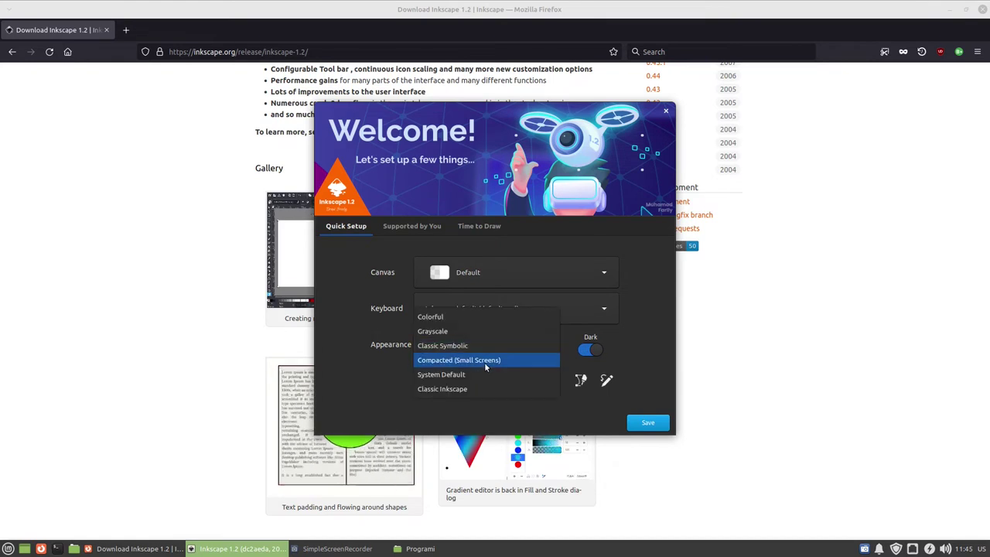
click(487, 374)
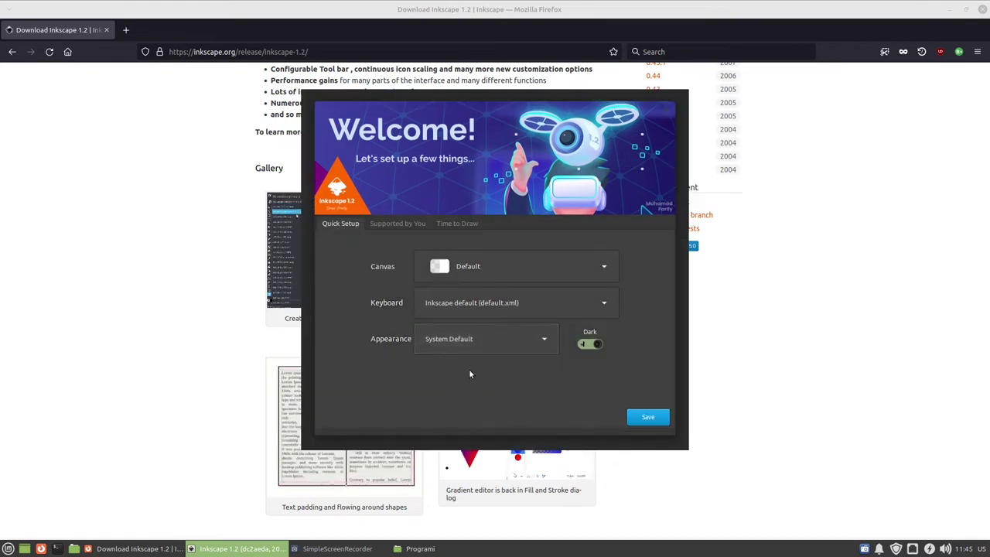
click(515, 340)
click(464, 355)
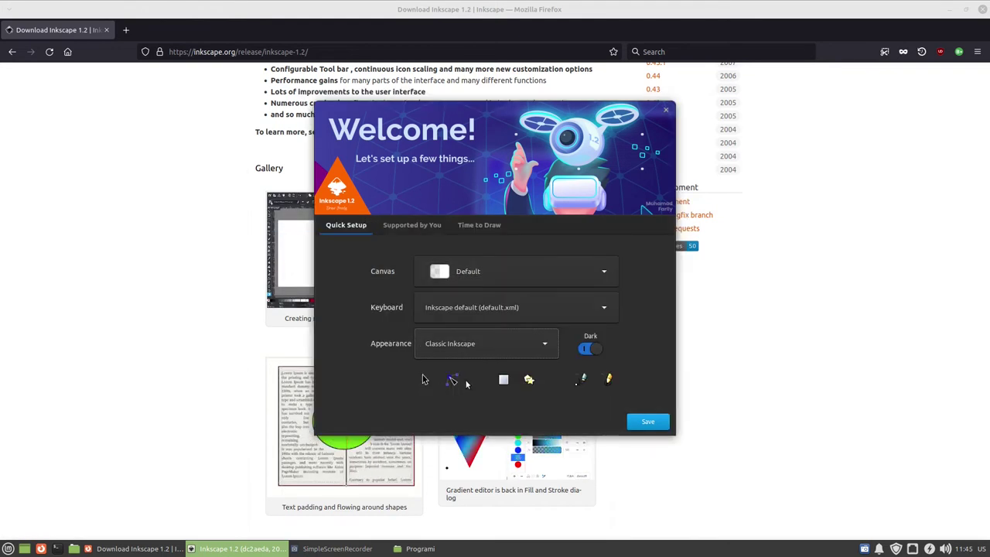
click(522, 352)
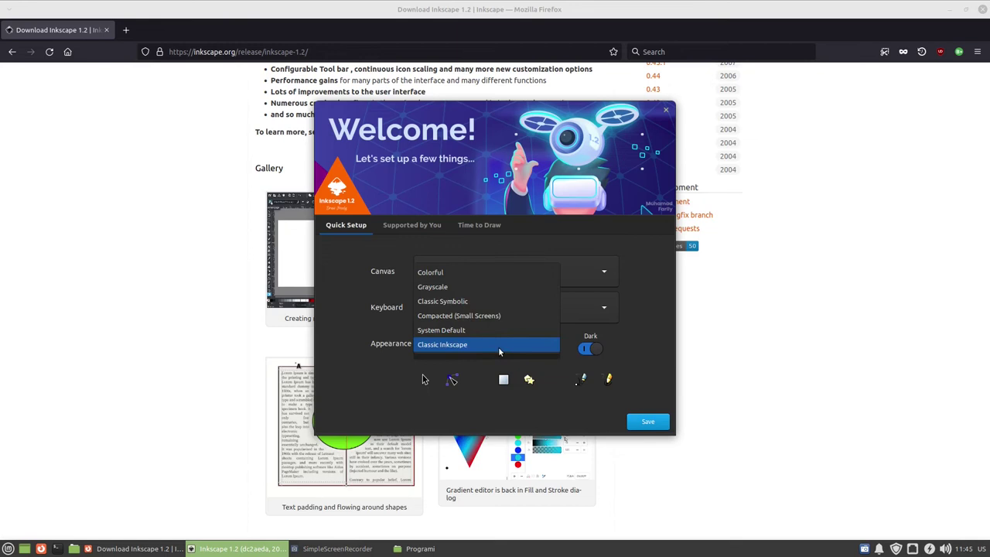
click(437, 271)
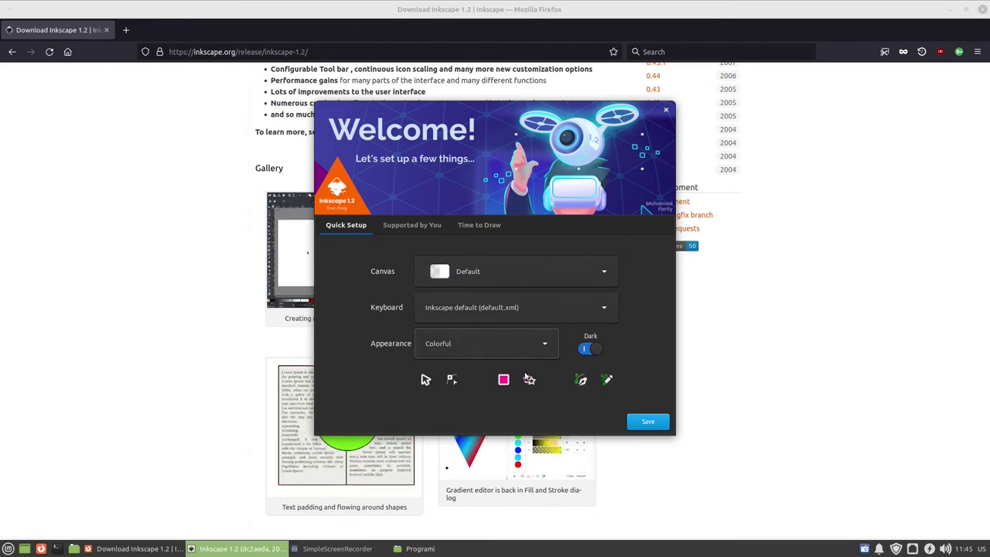
Toggle Dark and briefly try System Default, then settle on Colorful icons with Dark on.
click(590, 348)
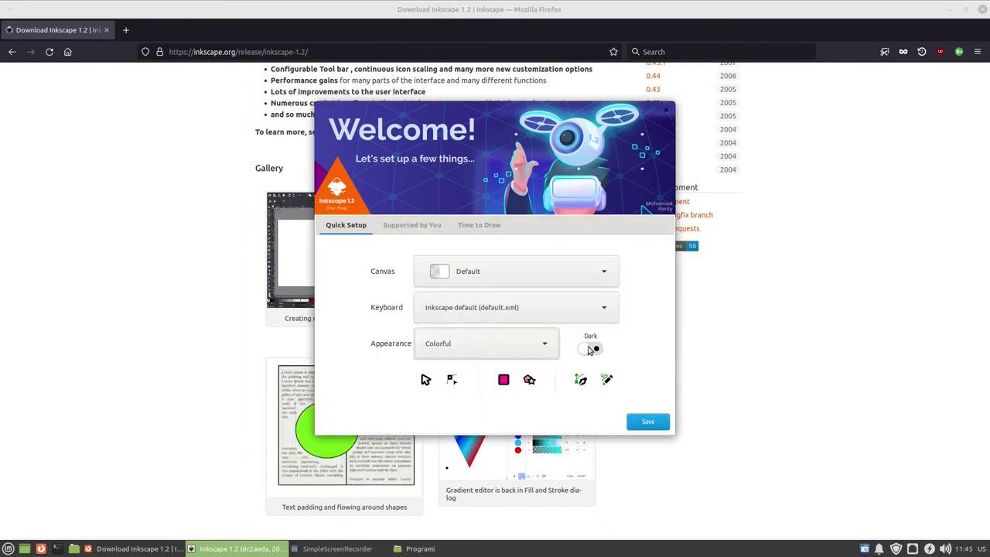
click(585, 349)
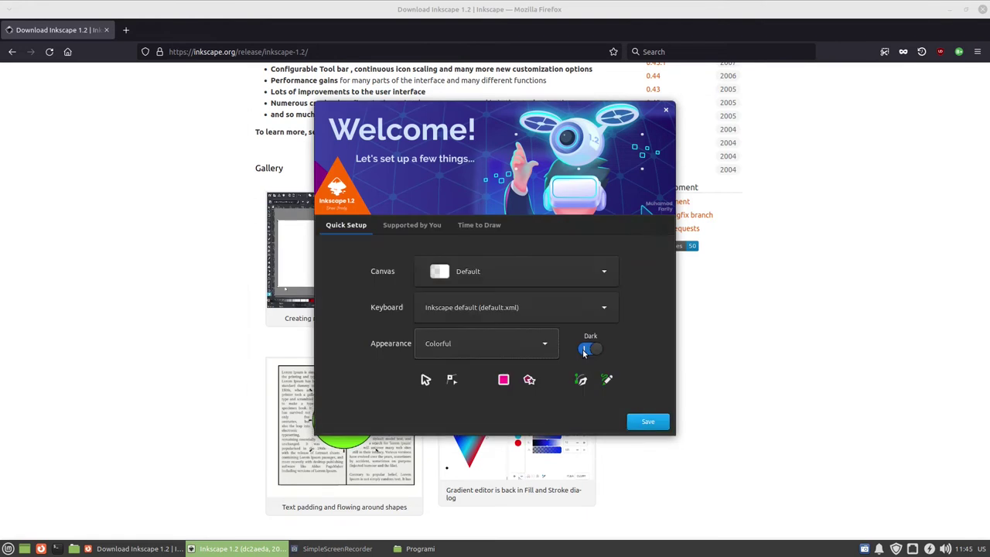
click(585, 349)
click(520, 344)
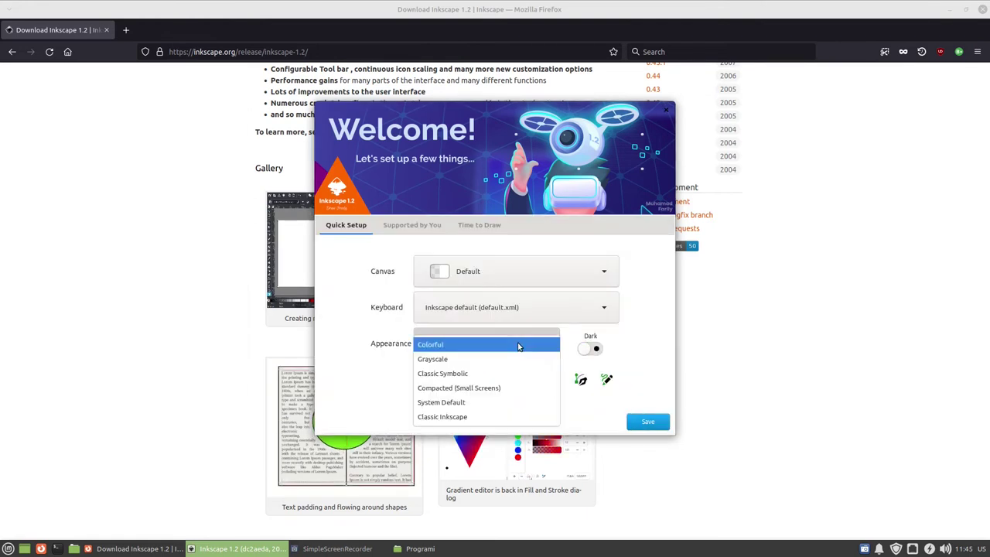
click(468, 401)
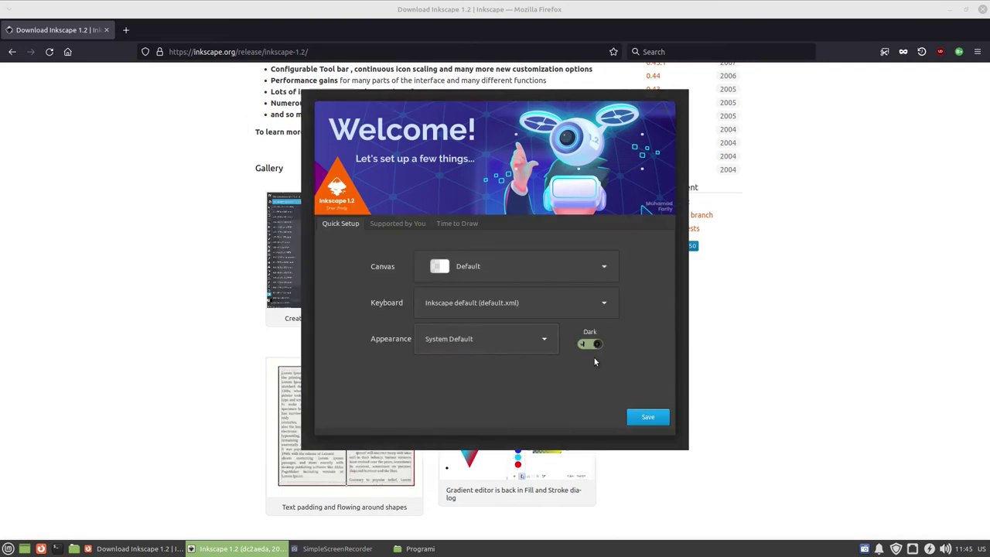
click(592, 344)
click(506, 341)
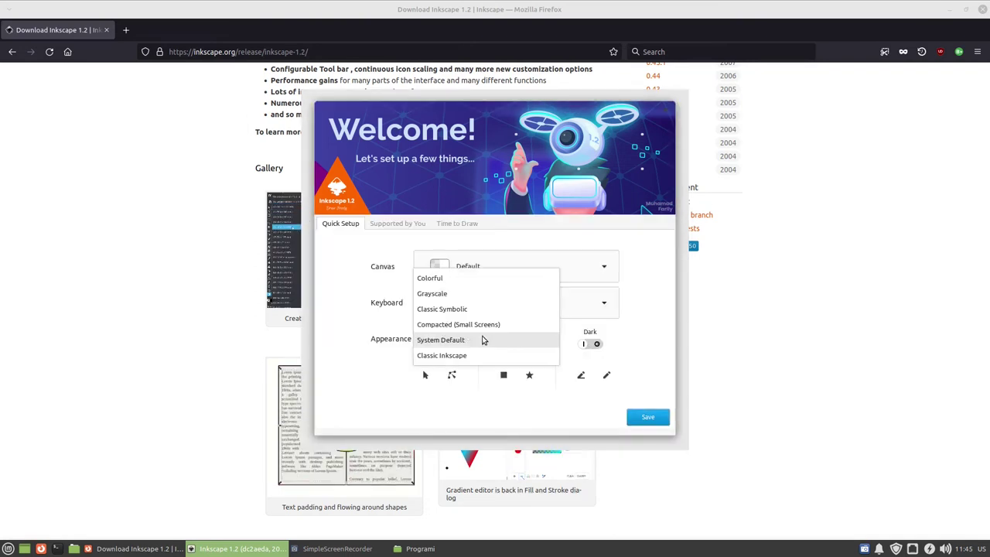
click(445, 280)
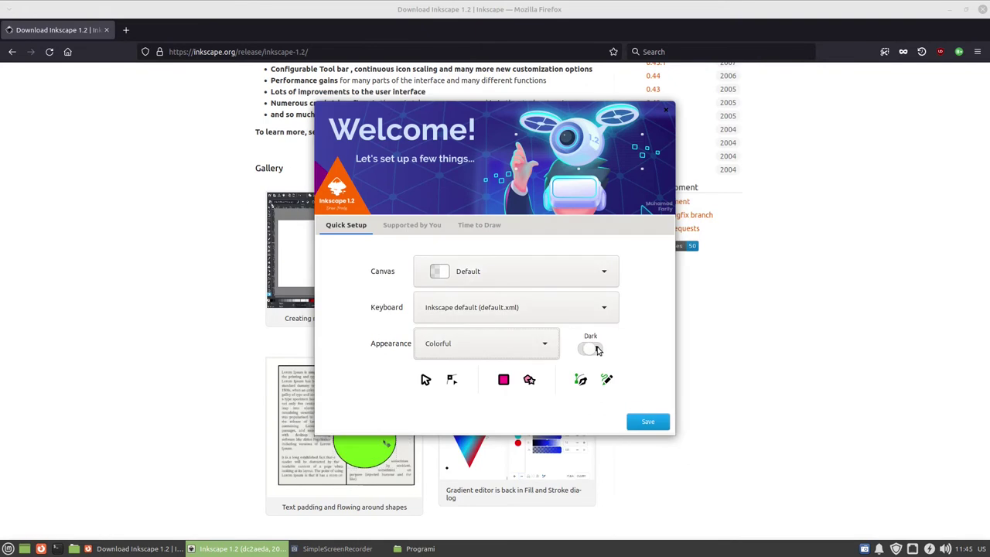
click(592, 347)
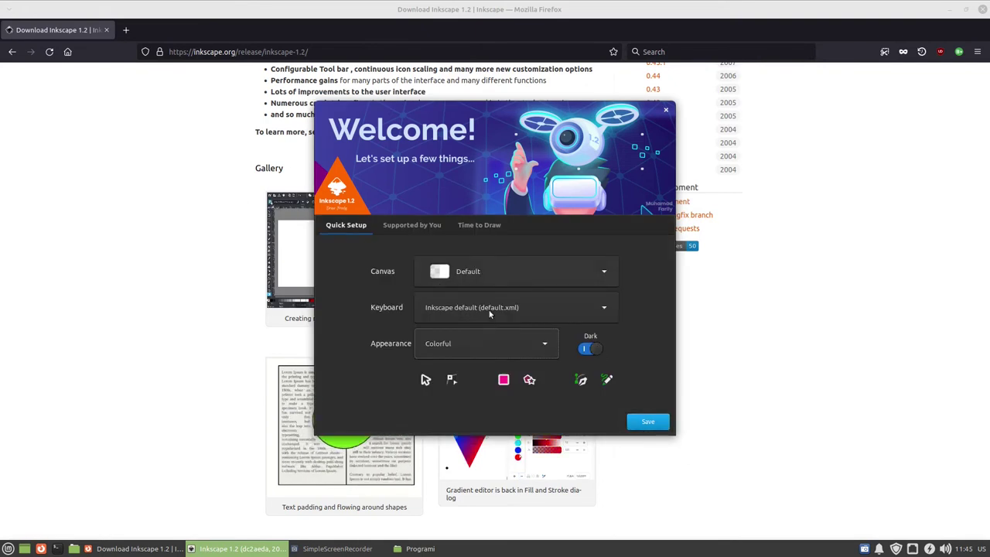
Save the Quick Setup choices and go to the Time to Draw start page.
click(646, 422)
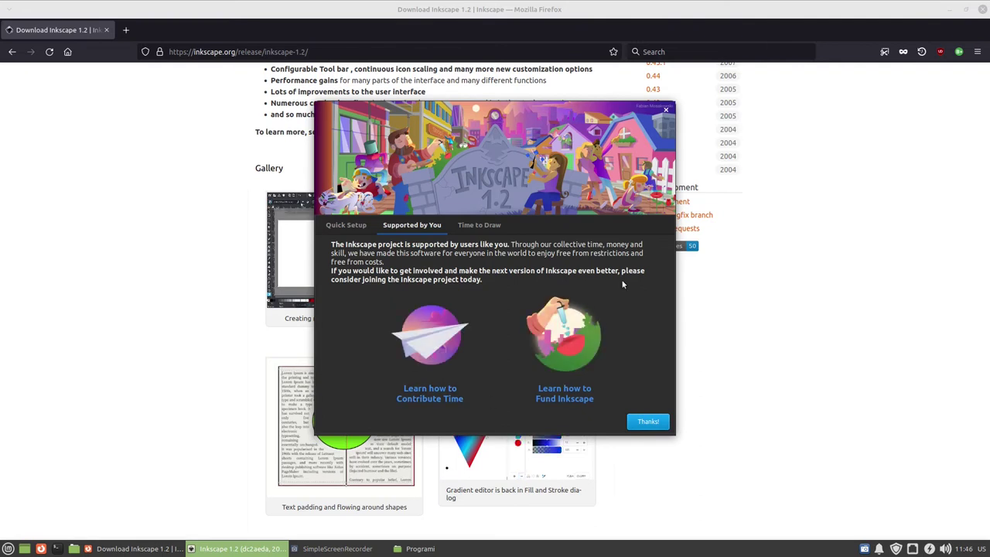
click(489, 228)
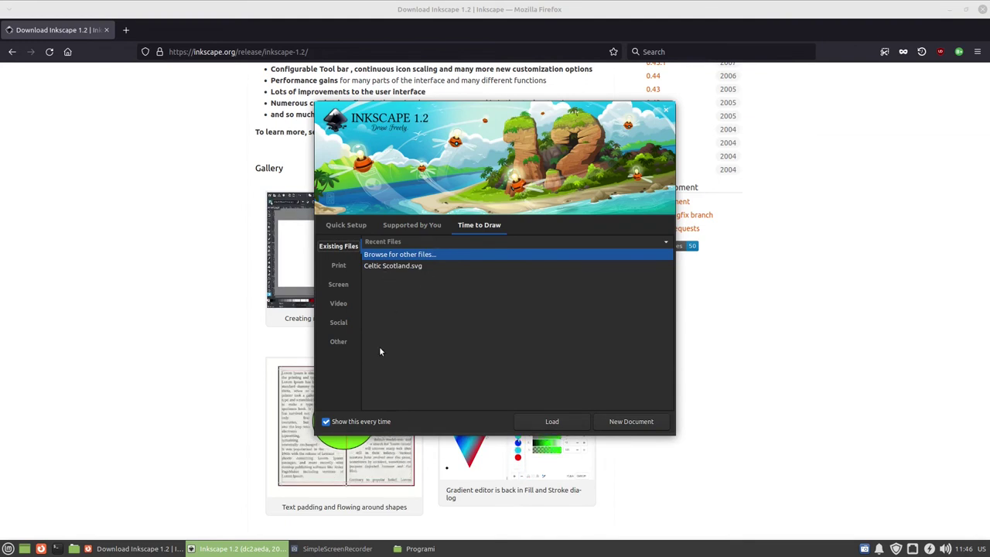
Show the Print templates and scroll through A4, US Letter and their landscape versions.
click(339, 266)
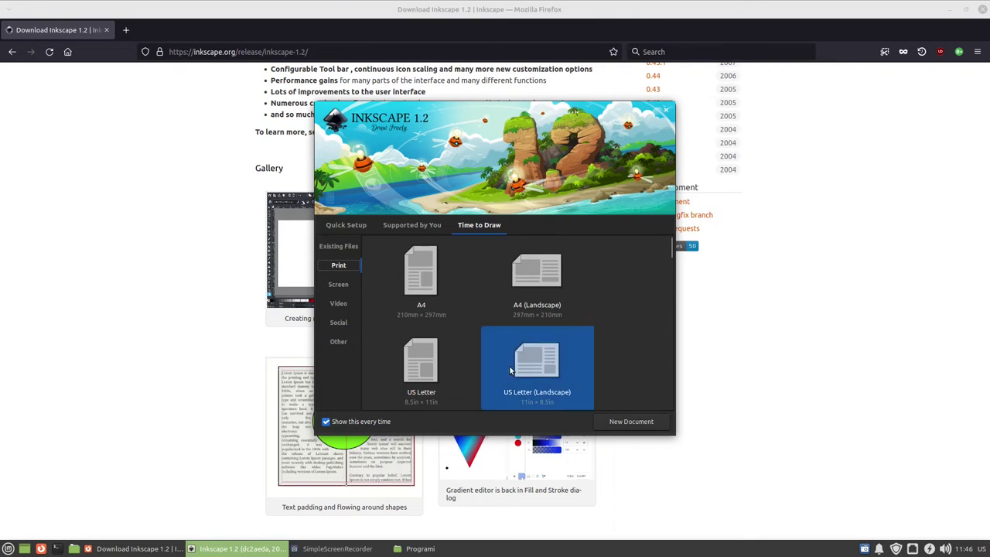
scroll(593, 362, down, 2)
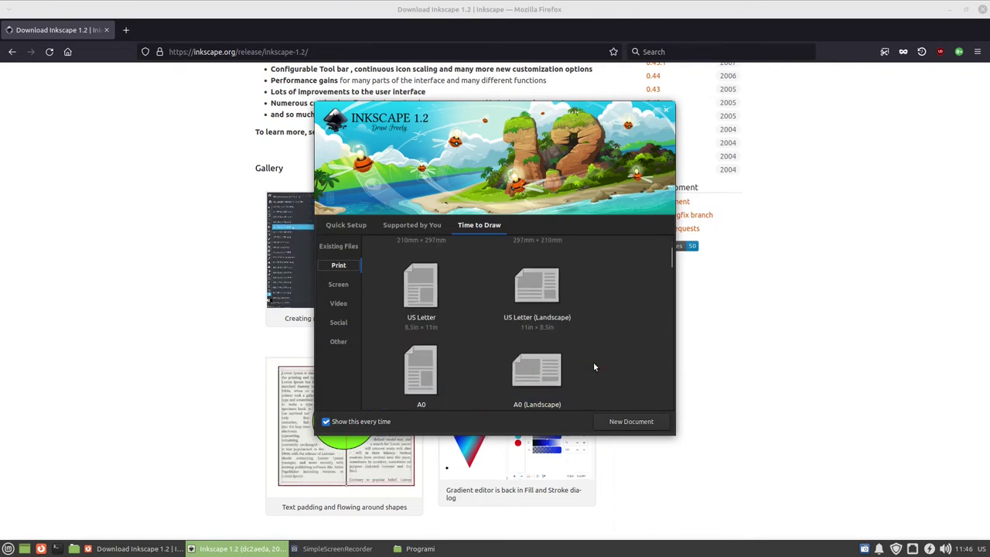
scroll(593, 362, down, 2)
scroll(439, 359, down, 1)
scroll(439, 358, down, 2)
scroll(440, 356, down, 1)
scroll(441, 351, up, 2)
scroll(442, 349, up, 2)
scroll(443, 348, down, 3)
scroll(449, 343, down, 1)
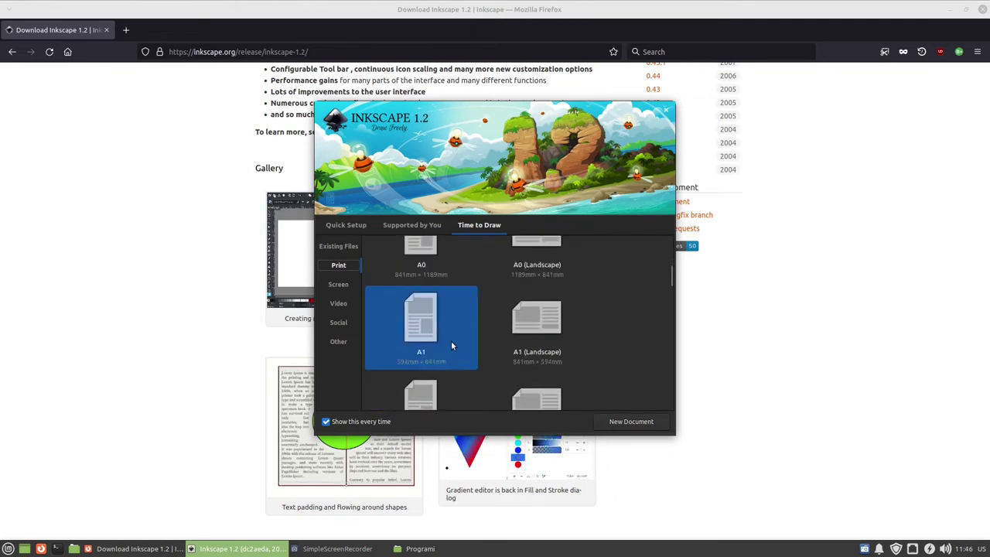
scroll(456, 337, down, 2)
scroll(461, 338, down, 1)
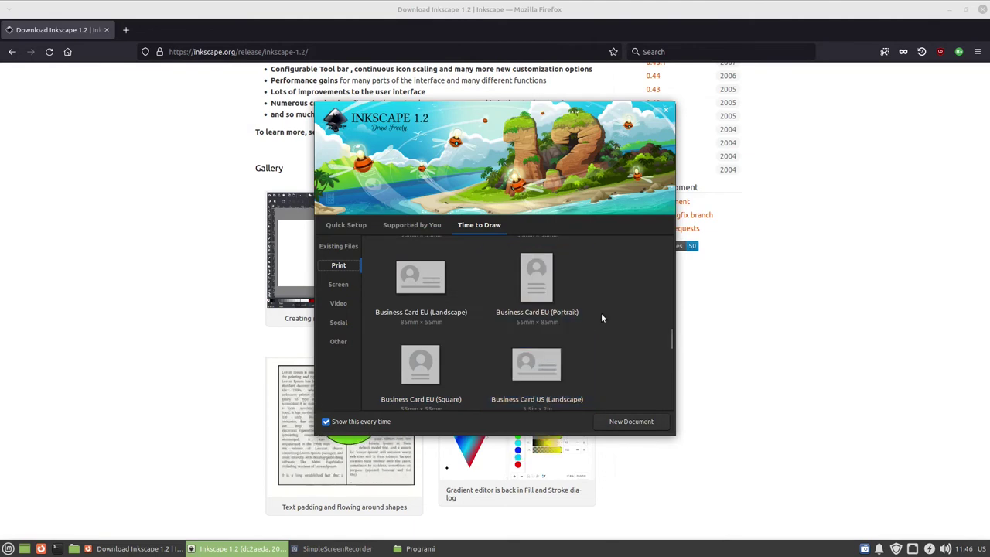
scroll(604, 317, down, 2)
scroll(608, 335, down, 1)
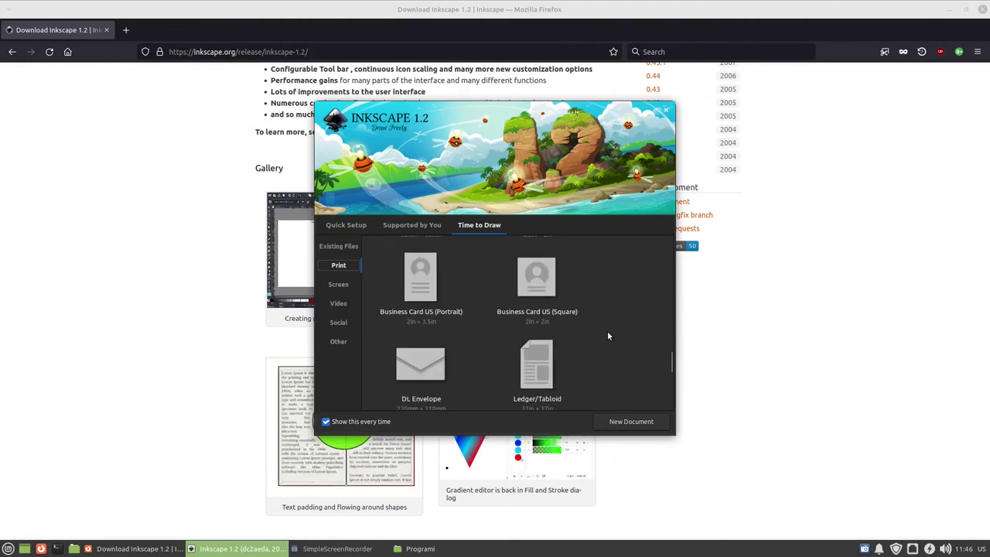
scroll(462, 366, down, 1)
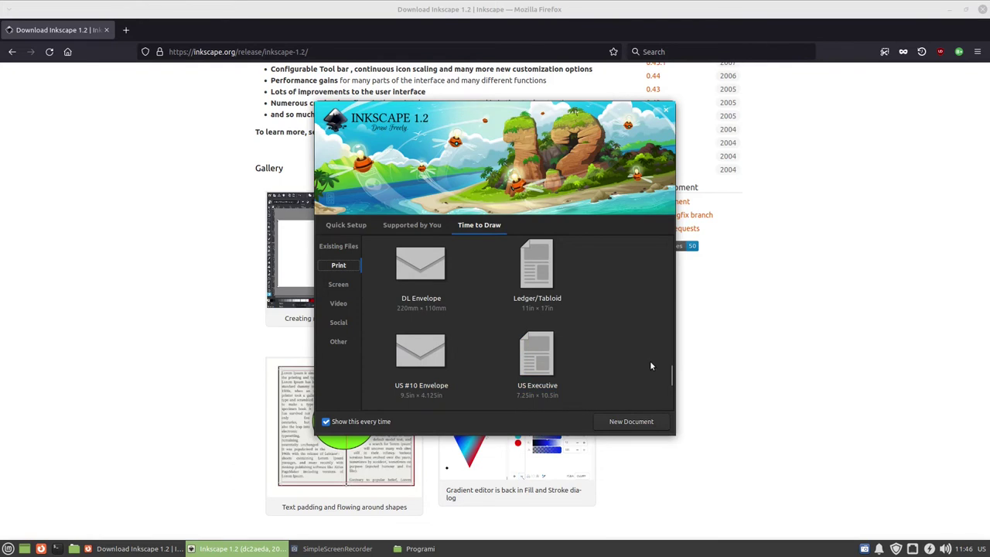
mouse_move(671, 375)
mouse_down()
mouse_move(671, 401)
mouse_move(671, 239)
mouse_up()
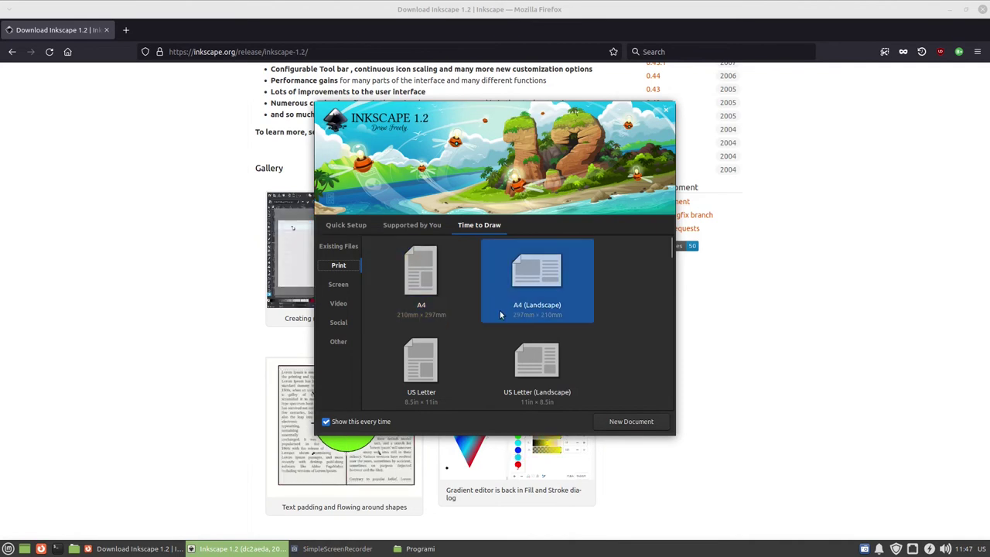
Browse Screen presets such as Desktop 1080p and iPhone X, then show the Video templates.
click(345, 286)
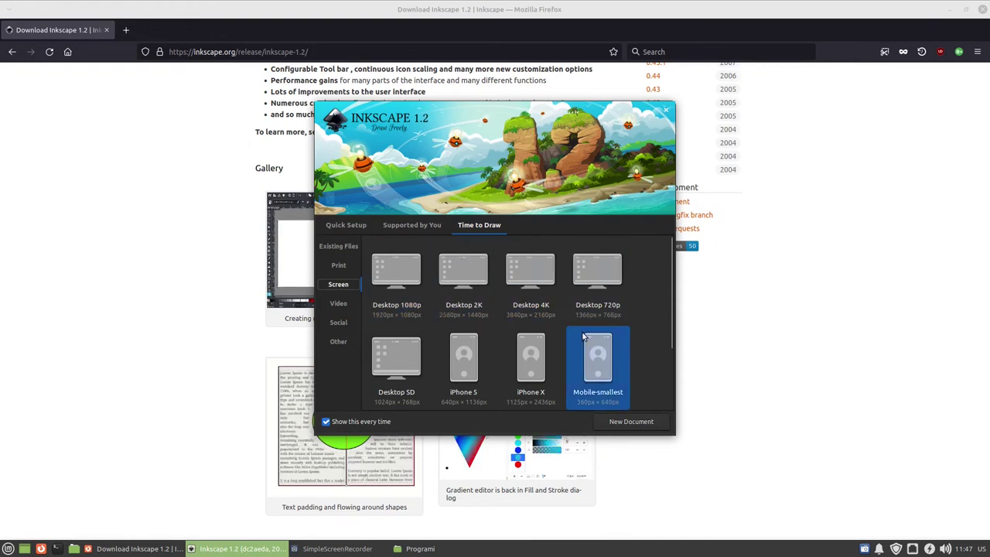
scroll(581, 340, down, 1)
scroll(579, 339, down, 1)
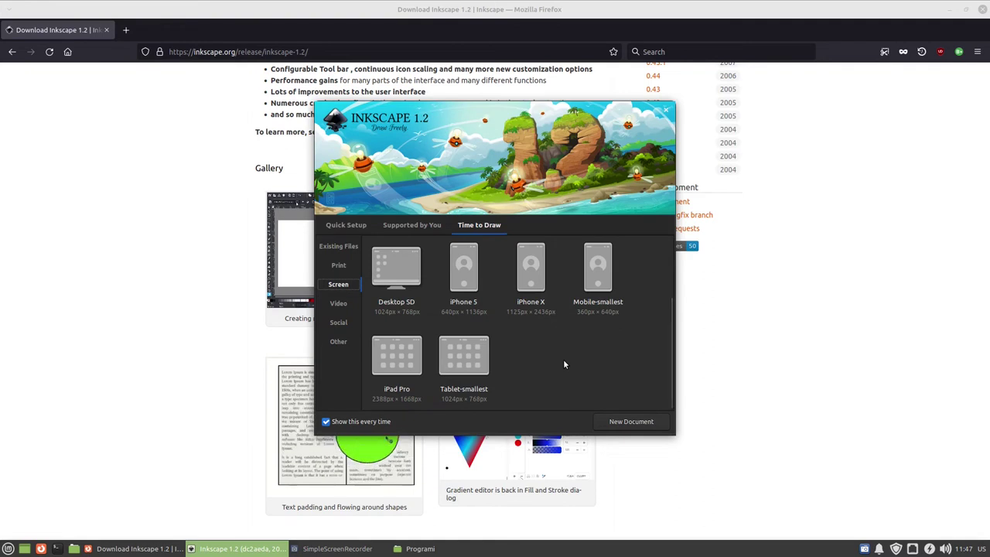
scroll(562, 359, up, 2)
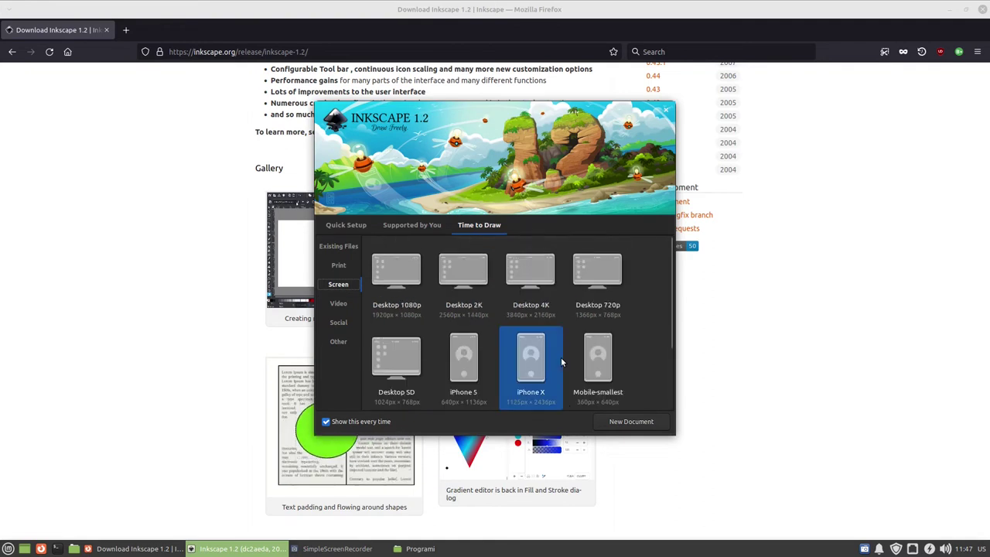
click(338, 305)
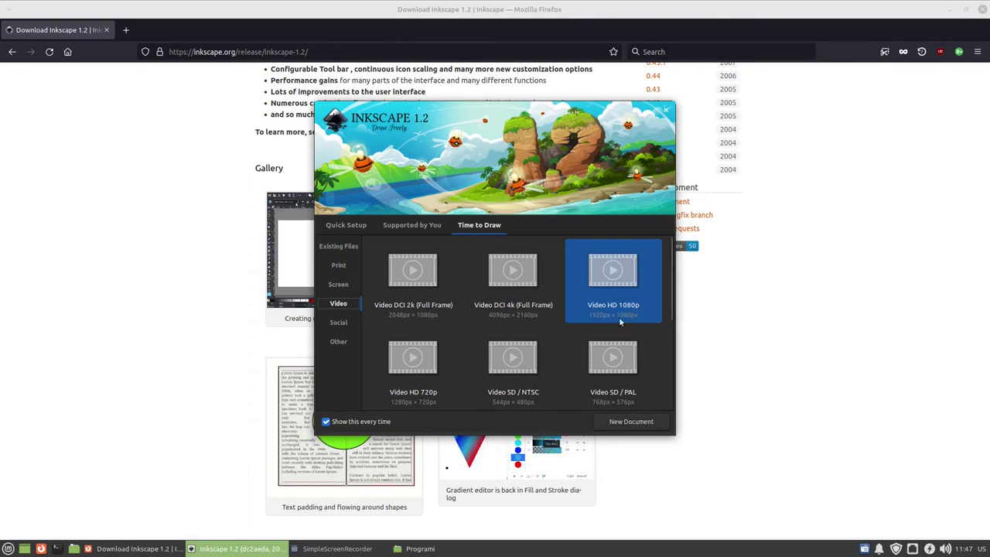
Create a new 1920 × 1080 px Video HD 1080p document and view its Document Properties.
double_click(634, 307)
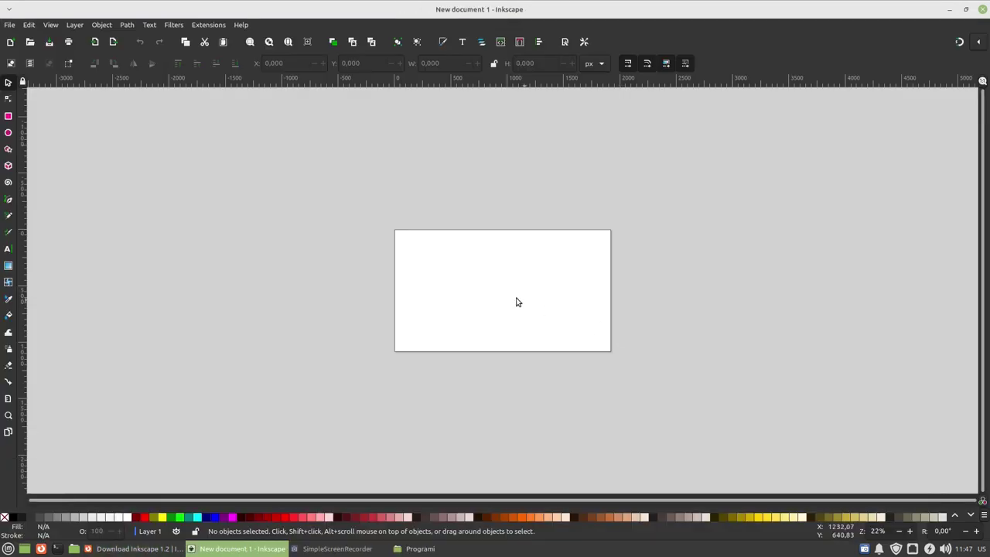
scroll(524, 293, up, 1)
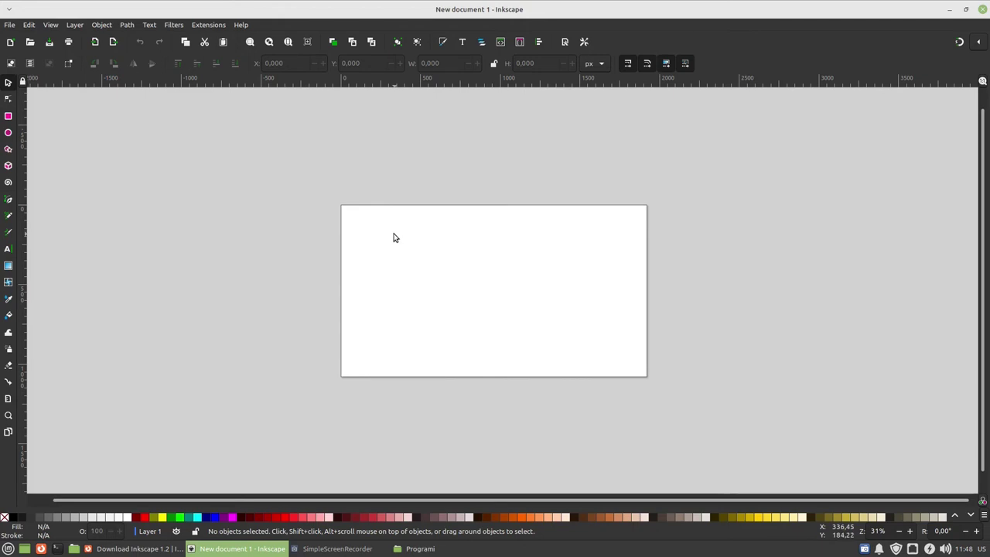
click(566, 42)
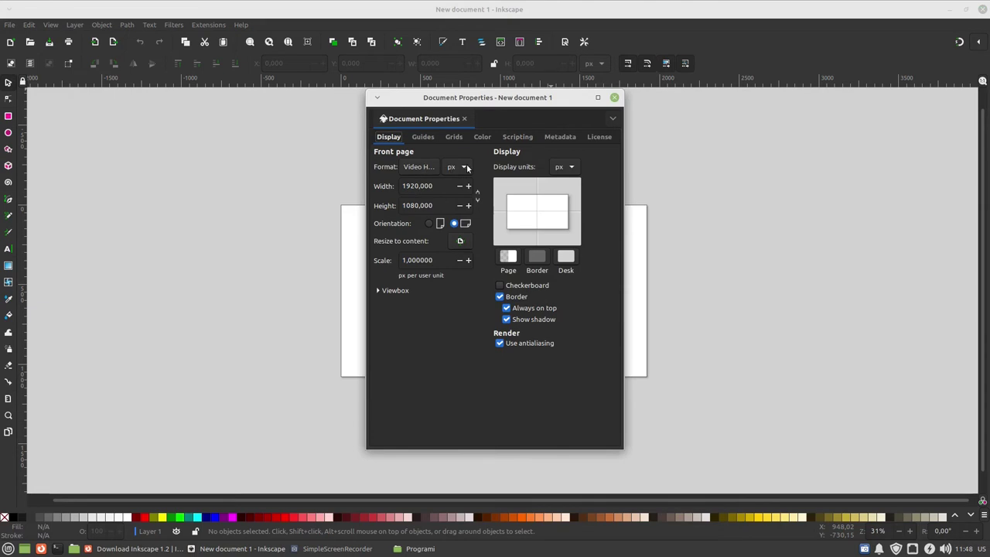
Move Document Properties beside the page and scroll through the paper Format presets from A4 onward.
click(435, 168)
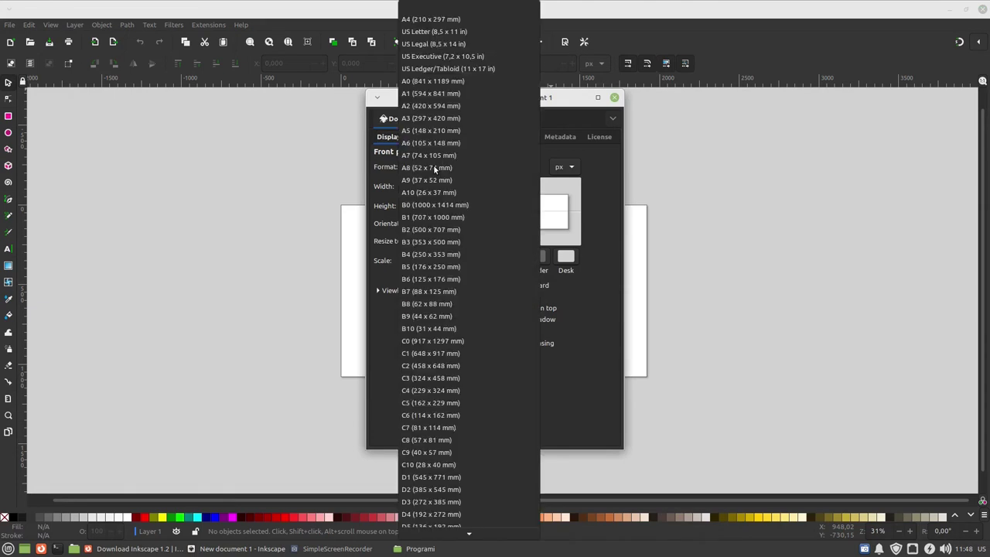
click(758, 161)
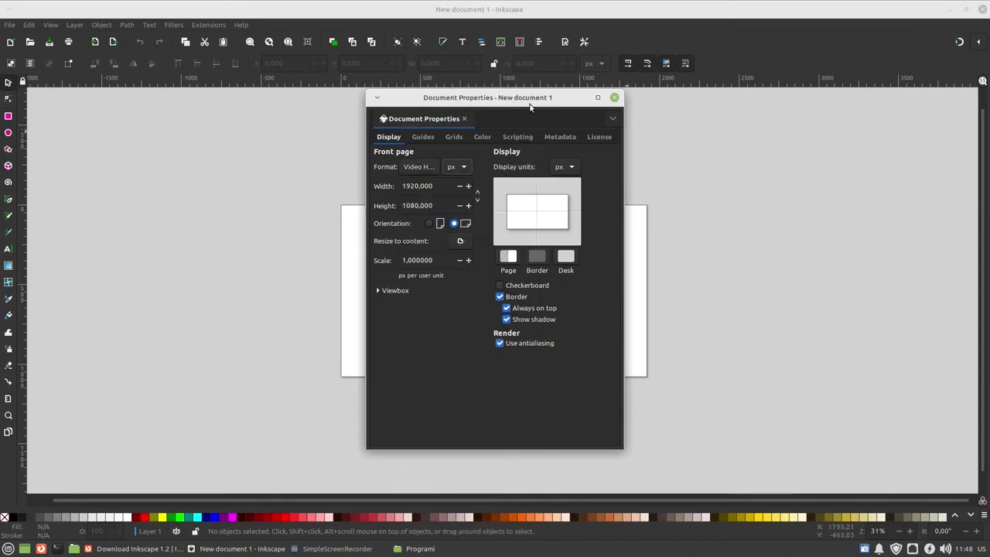
drag(536, 100, 734, 118)
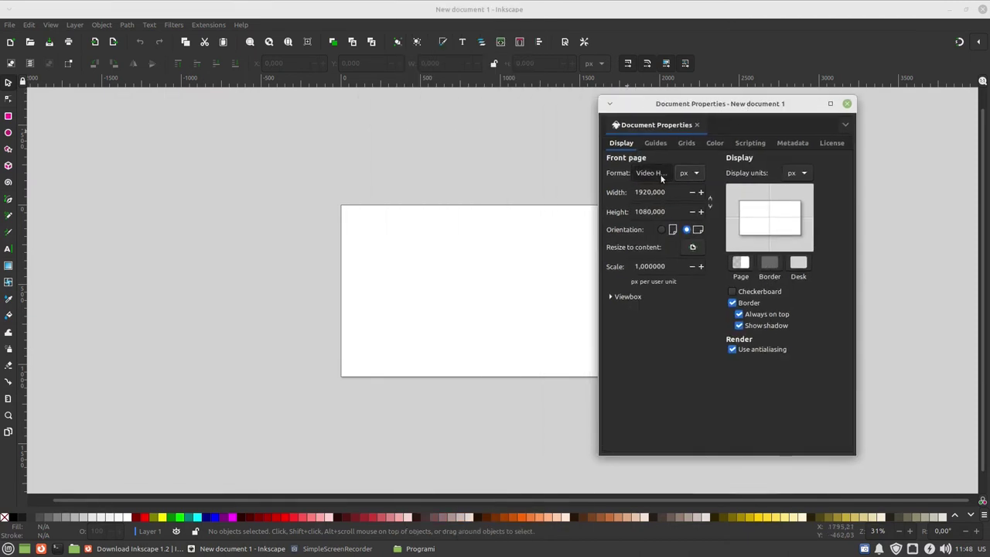
click(661, 175)
scroll(688, 263, down, 2)
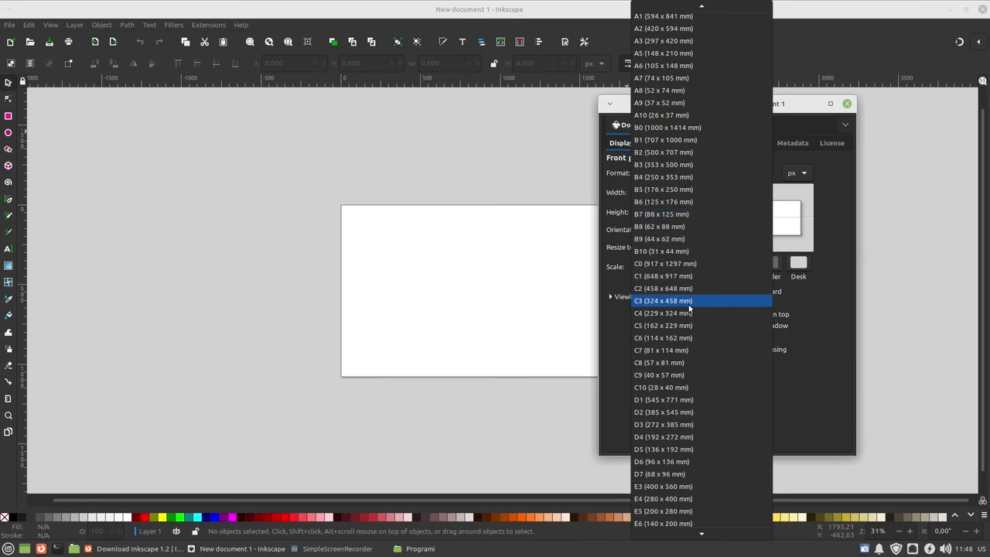
scroll(692, 313, down, 1)
scroll(696, 322, down, 1)
scroll(699, 327, down, 3)
scroll(702, 332, down, 3)
scroll(703, 345, down, 1)
scroll(702, 363, up, 5)
scroll(699, 368, up, 2)
scroll(702, 362, up, 2)
scroll(706, 350, up, 2)
scroll(710, 340, up, 2)
scroll(710, 340, up, 3)
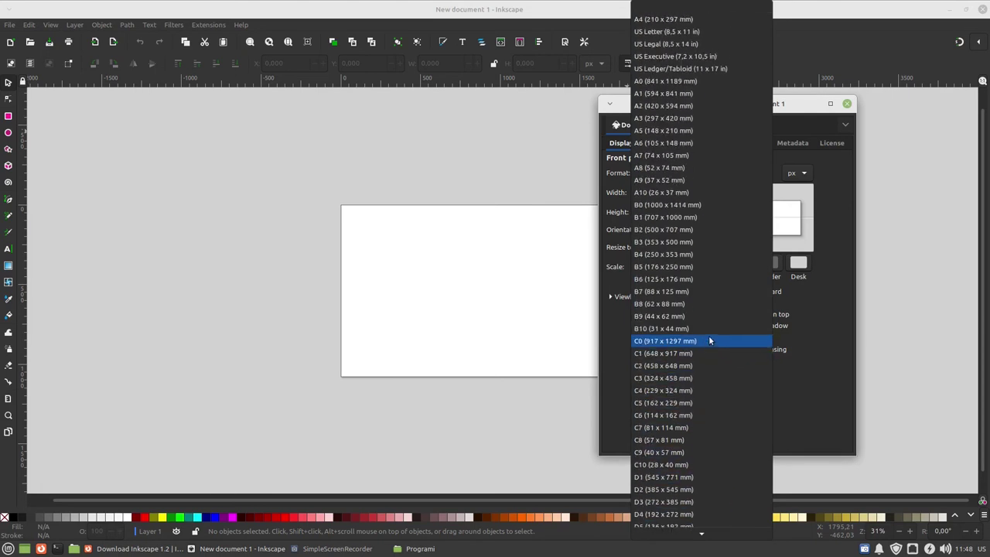
Tour the Guides, Color, Scripting, Metadata and License sections, ending back on Display.
click(787, 106)
click(654, 142)
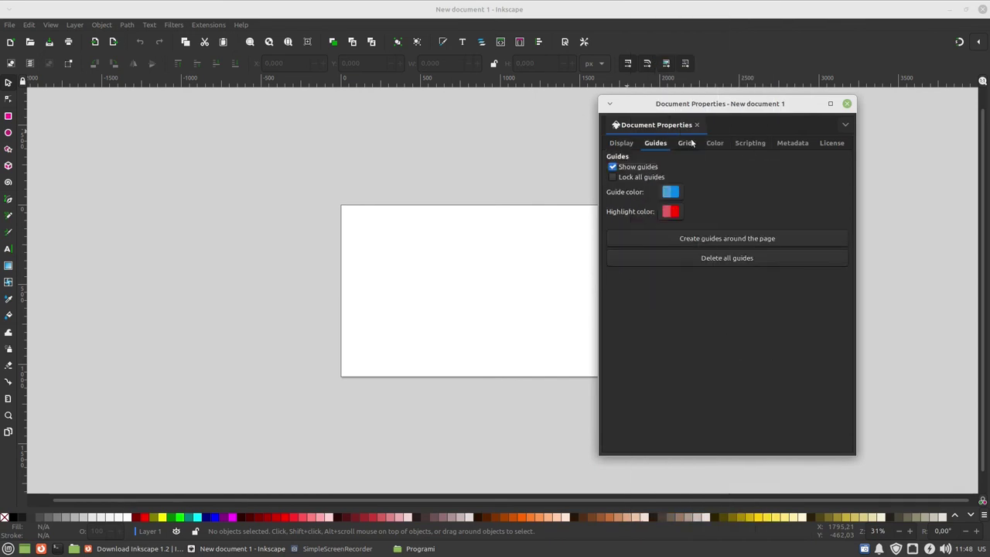
click(712, 143)
click(742, 143)
click(795, 145)
click(831, 143)
click(789, 143)
click(746, 143)
click(714, 143)
click(662, 145)
click(627, 145)
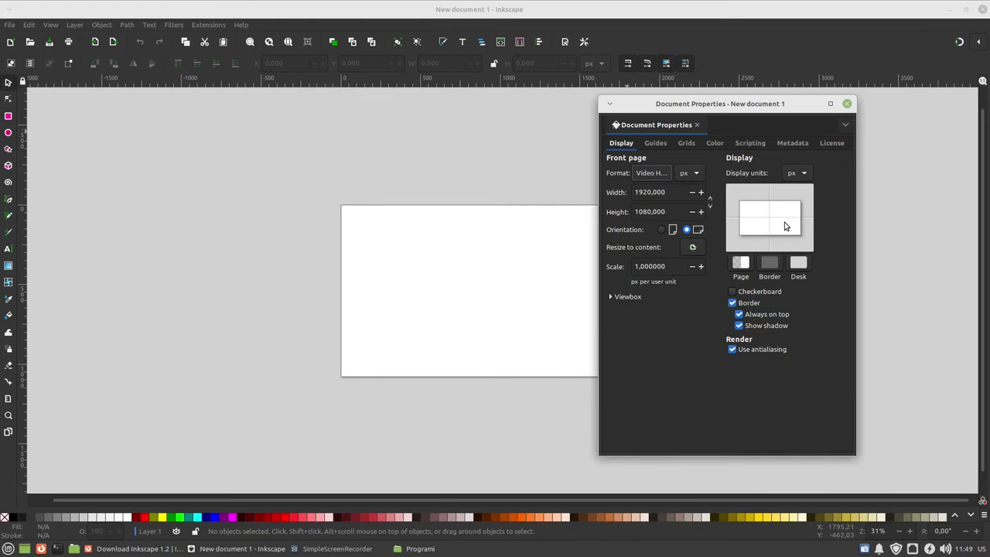
Set the page to A4 in portrait orientation, 210 × 297 mm.
click(667, 172)
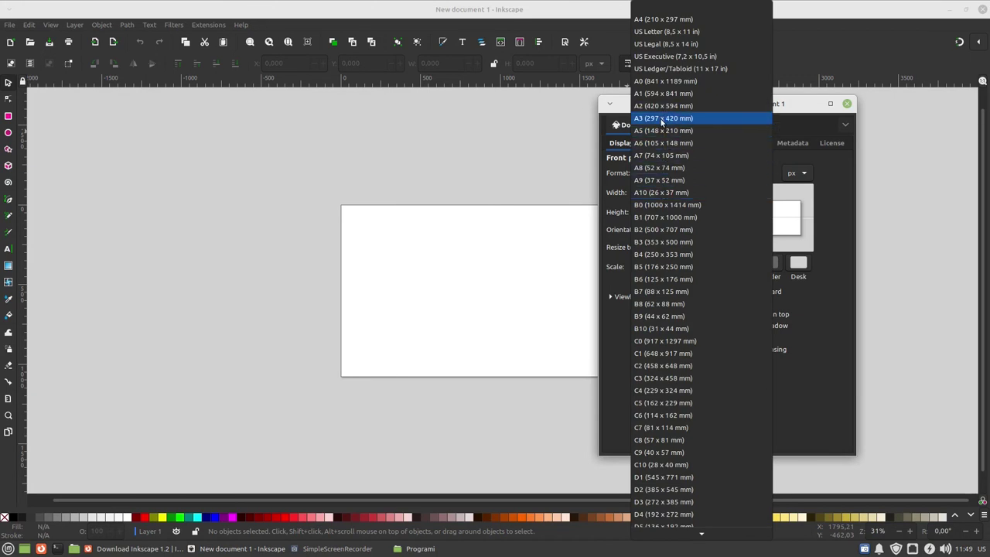
click(655, 20)
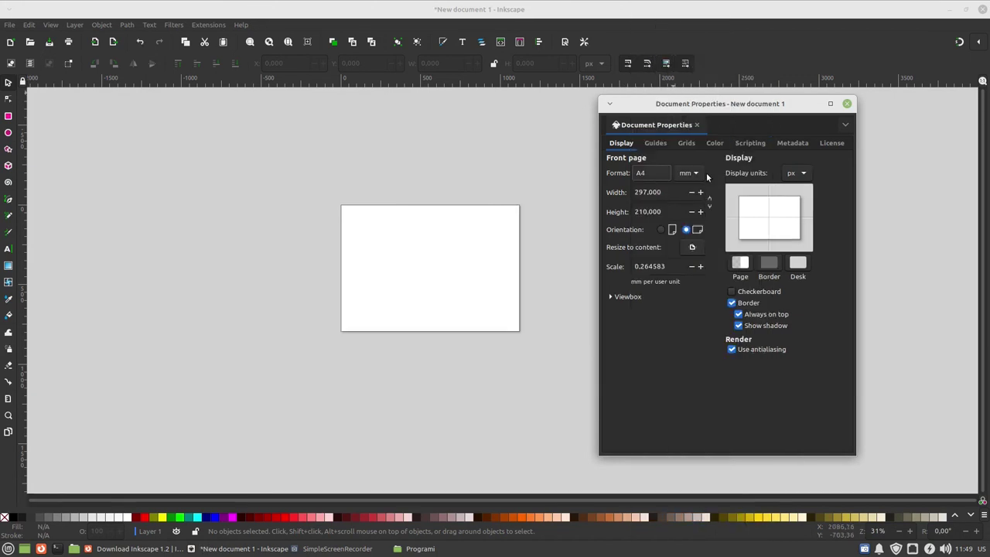
click(661, 230)
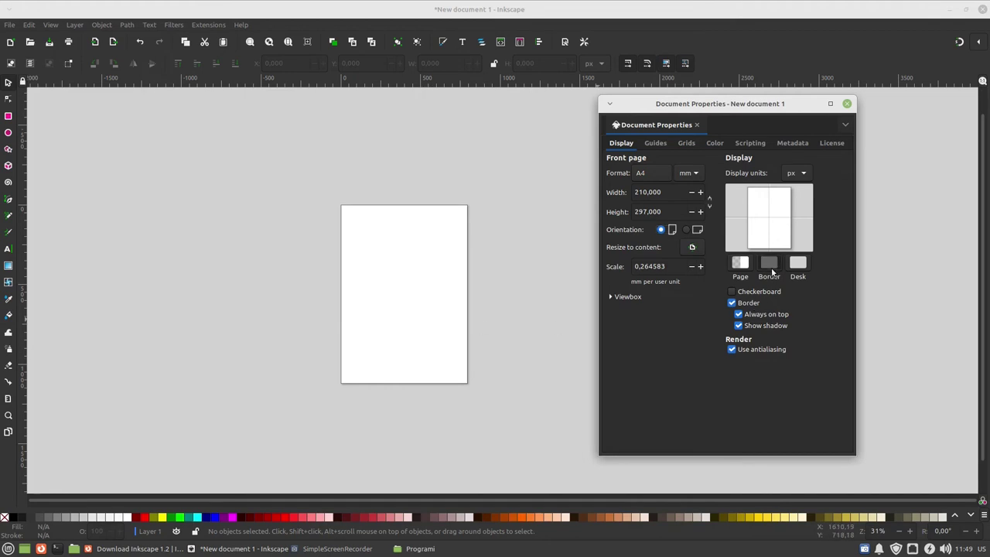
Lighten the desk background colour to dfdfdf by raising L to 87.
click(770, 265)
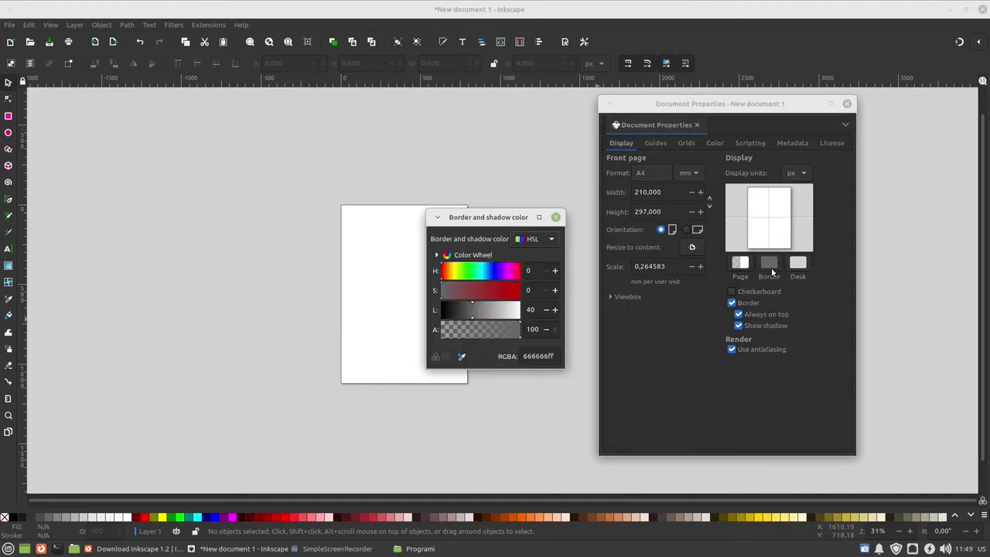
click(555, 217)
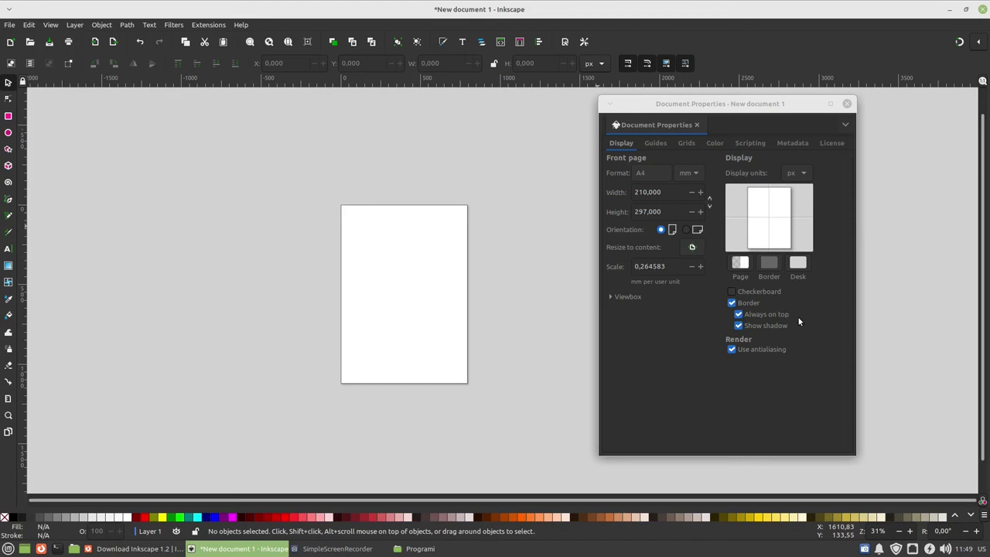
click(797, 263)
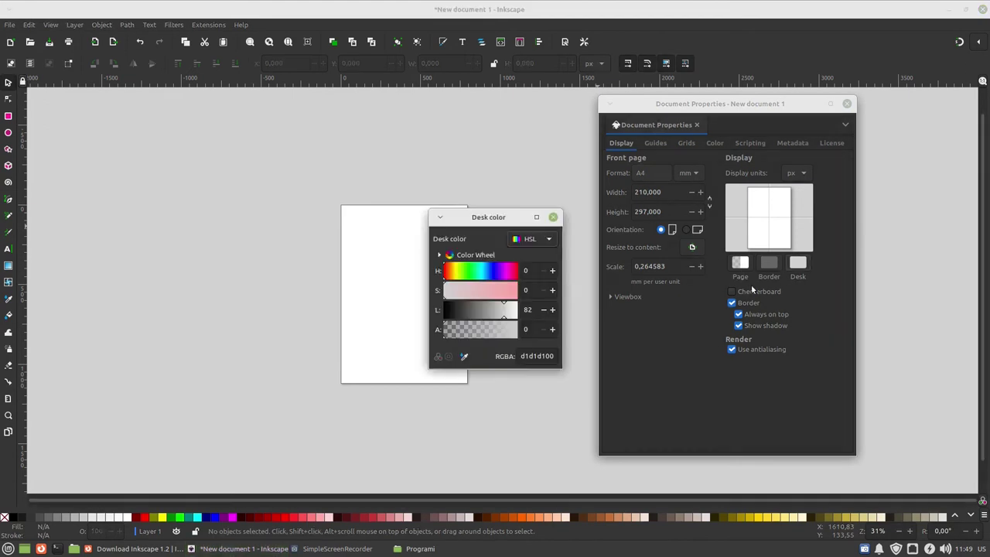
drag(495, 317, 506, 315)
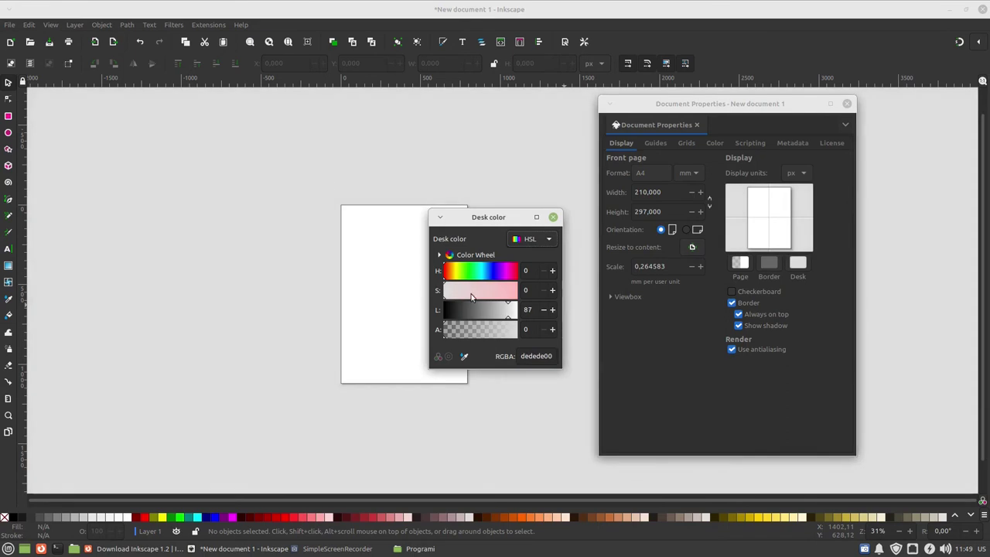
click(509, 319)
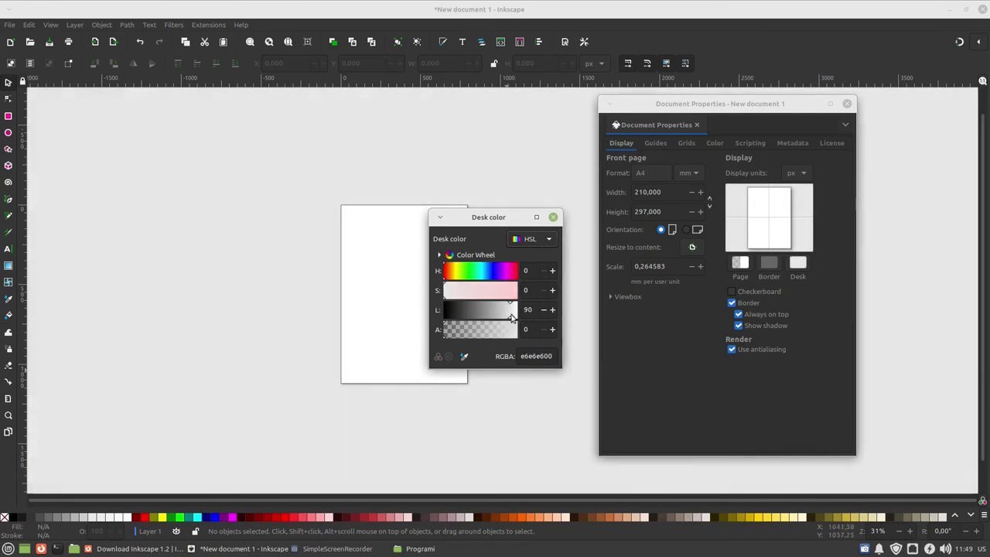
click(553, 216)
click(848, 104)
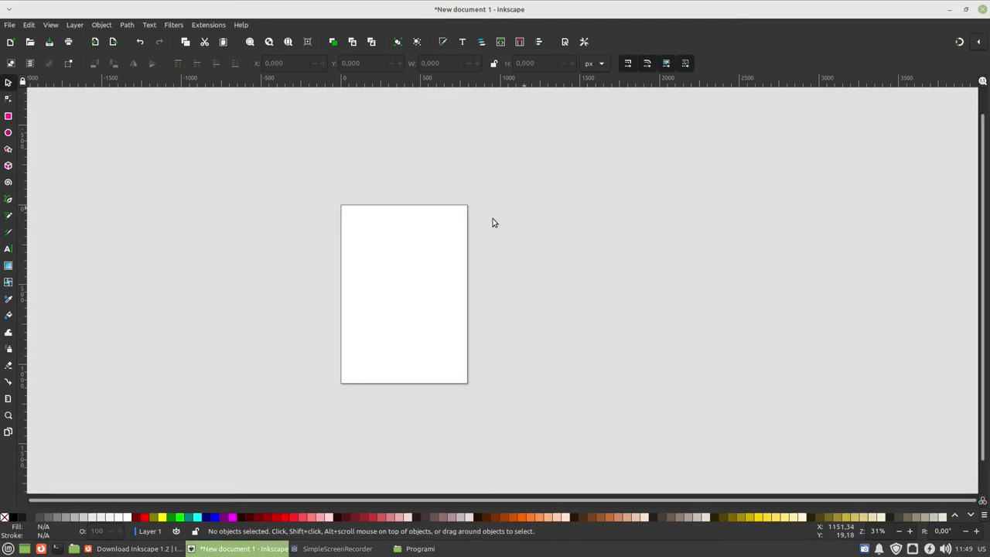
ctrl+scroll(382, 221, up, 1)
ctrl+scroll(417, 216, up, 3)
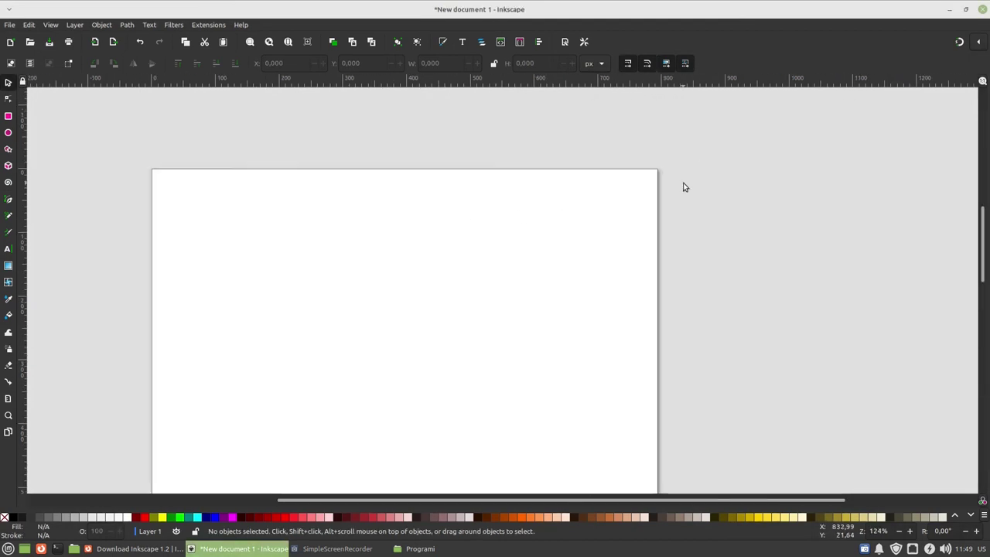
ctrl+scroll(570, 166, up, 1)
ctrl+scroll(555, 172, up, 1)
ctrl+scroll(546, 170, up, 1)
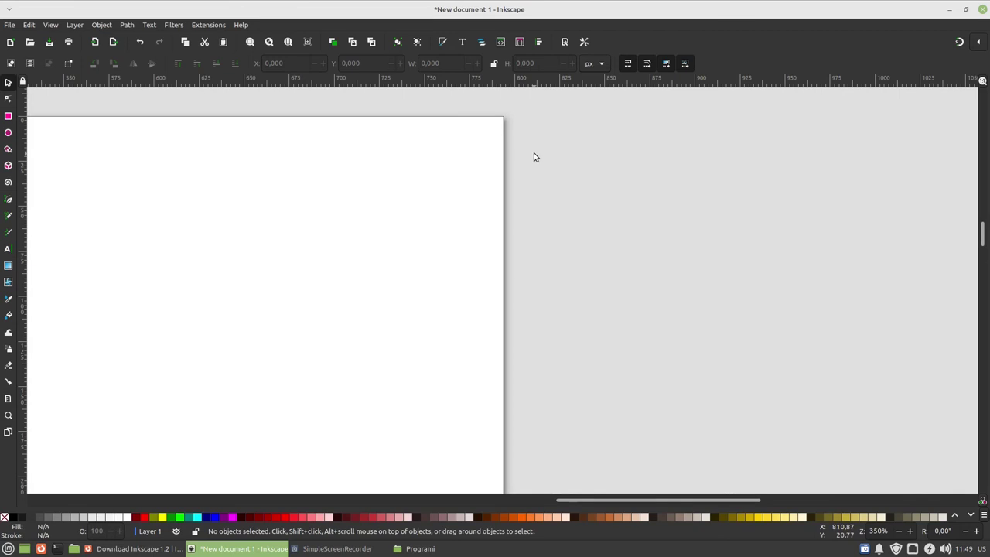
ctrl+scroll(521, 188, up, 1)
ctrl+scroll(497, 194, up, 1)
ctrl+scroll(492, 194, up, 1)
ctrl+scroll(467, 186, up, 1)
scroll(468, 193, up, 1)
scroll(468, 202, up, 2)
ctrl+scroll(460, 202, up, 1)
ctrl+scroll(453, 196, up, 1)
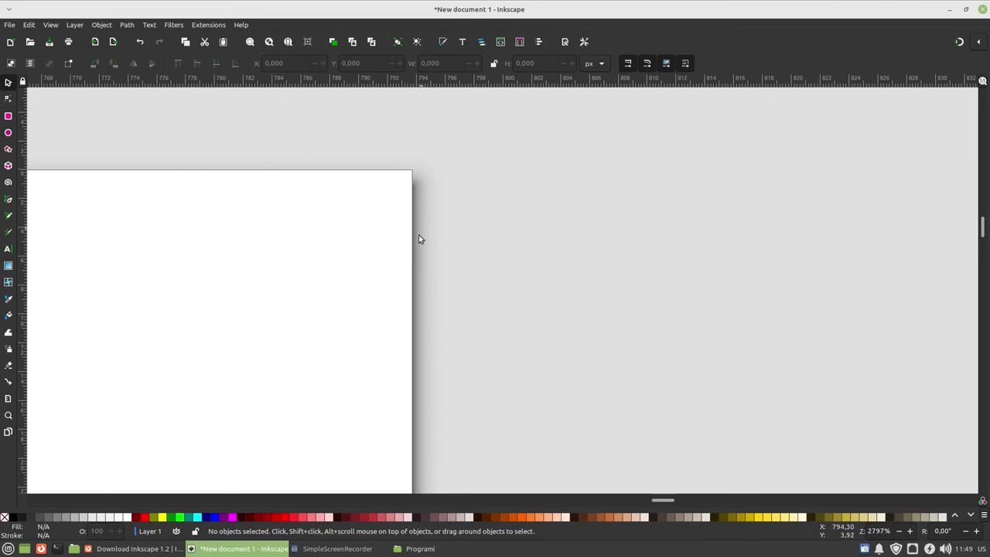
scroll(424, 300, down, 3)
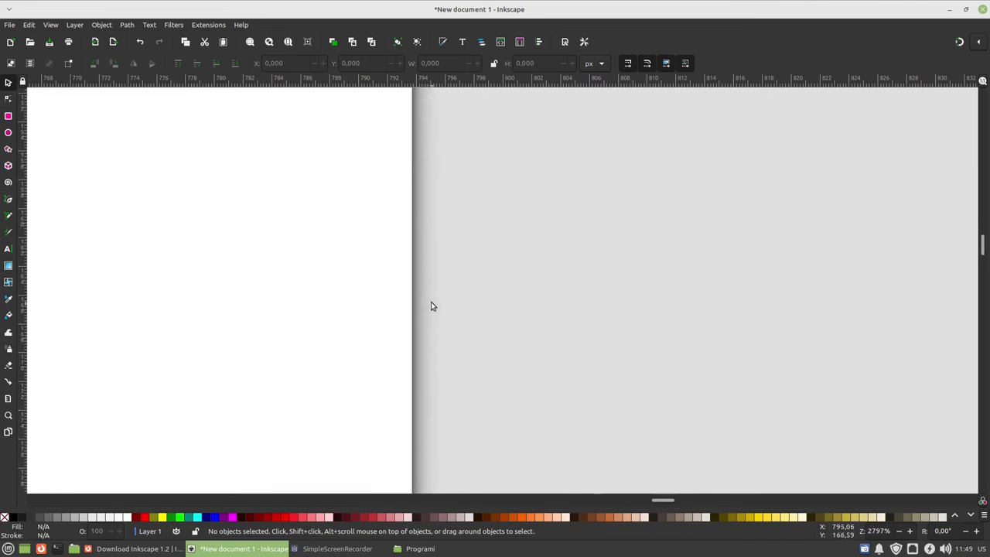
ctrl+scroll(431, 315, down, 10)
scroll(433, 321, down, 3)
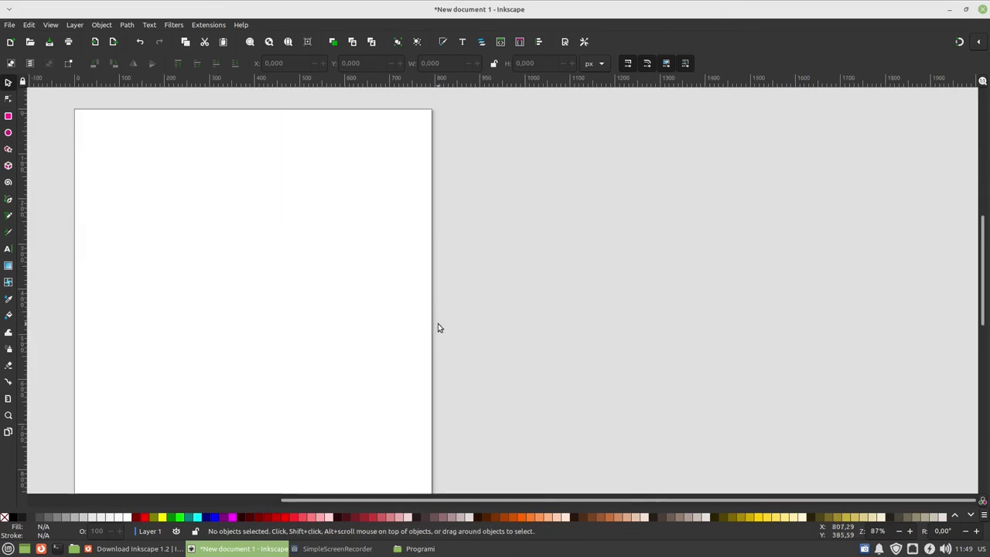
scroll(438, 325, down, 5)
scroll(441, 323, down, 4)
scroll(294, 302, left, 4)
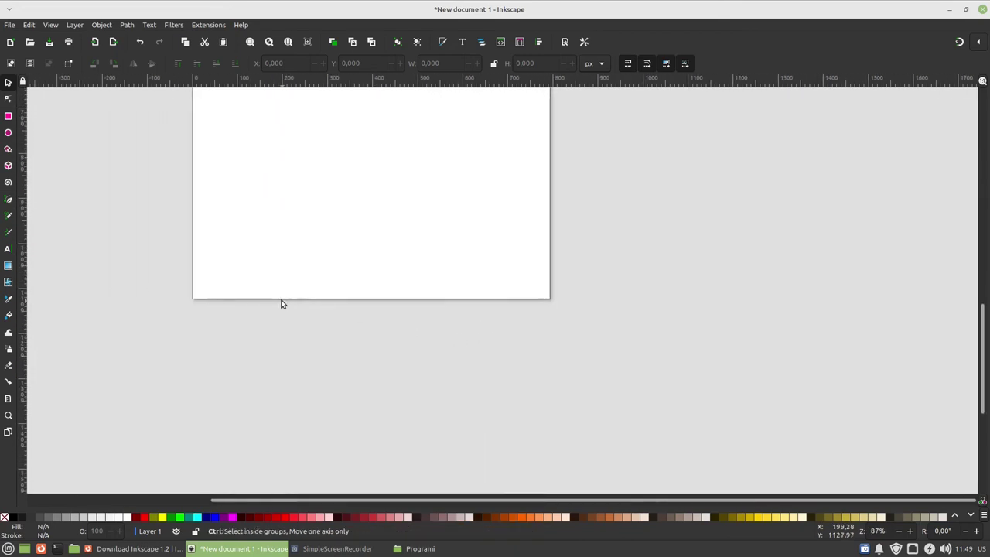
ctrl+scroll(283, 306, up, 5)
ctrl+scroll(290, 304, up, 2)
ctrl+scroll(393, 263, down, 7)
ctrl+scroll(399, 243, down, 1)
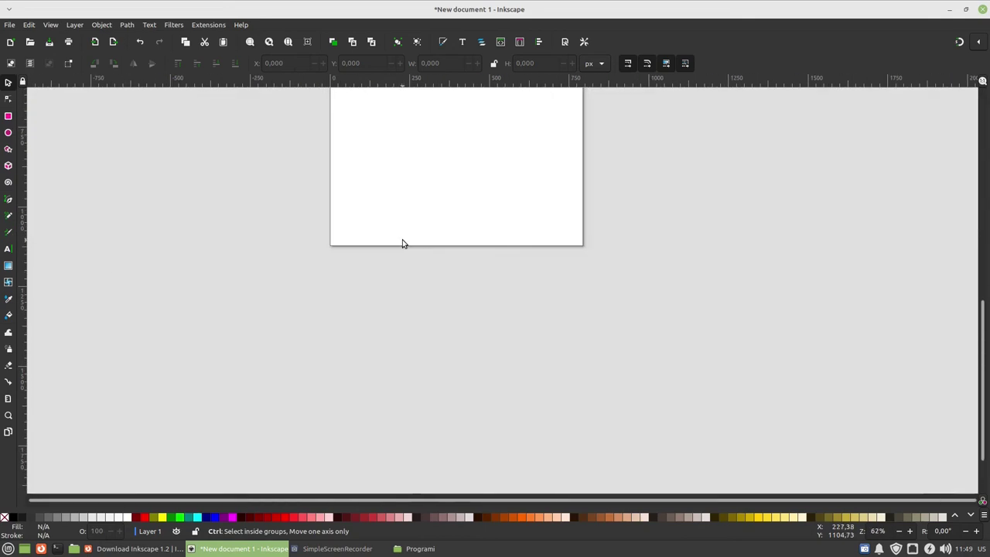
scroll(449, 194, up, 1)
scroll(455, 256, up, 4)
ctrl+scroll(459, 205, down, 1)
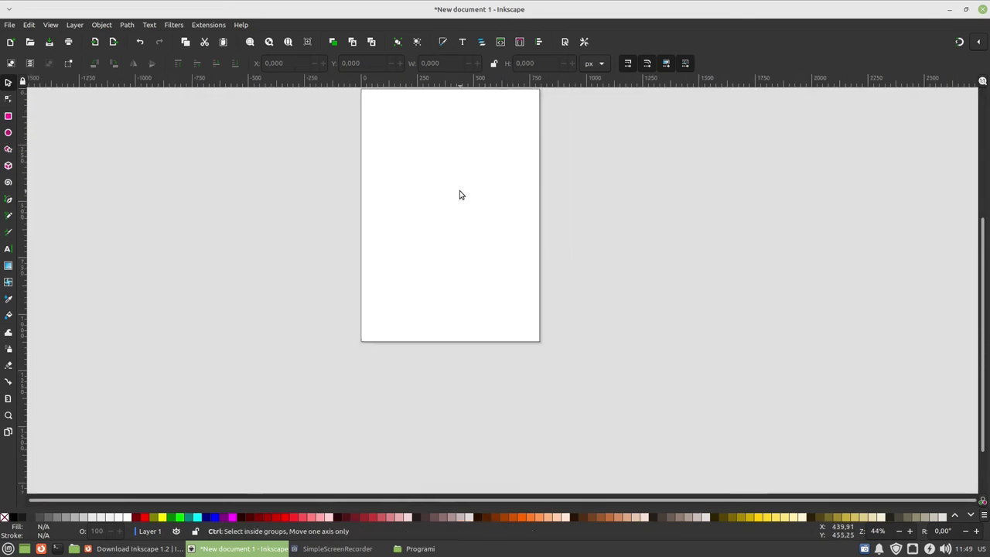
ctrl+scroll(459, 194, down, 1)
ctrl+scroll(460, 194, up, 1)
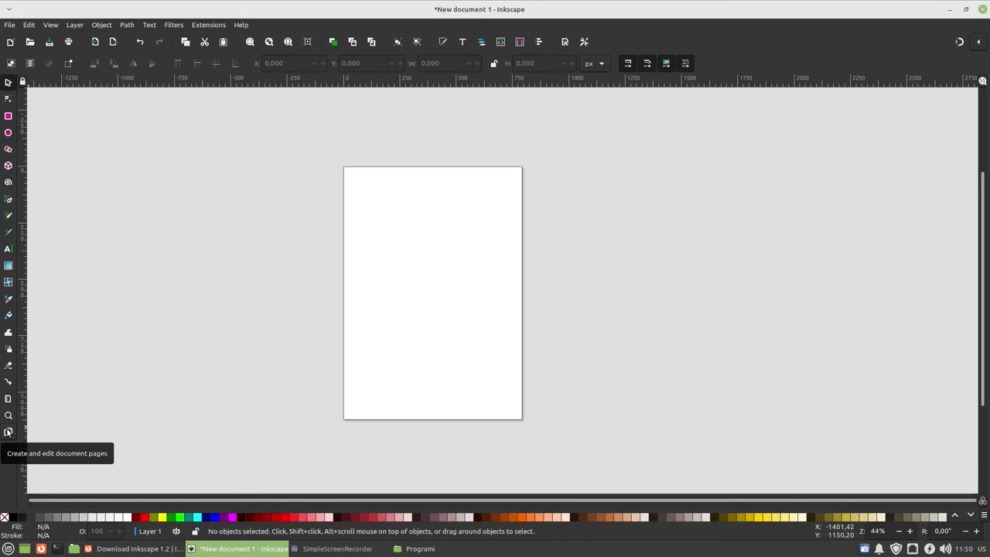
With the Pages tool, keep the page size at A4 (210 × 297 mm) and add a second A4 page.
click(7, 432)
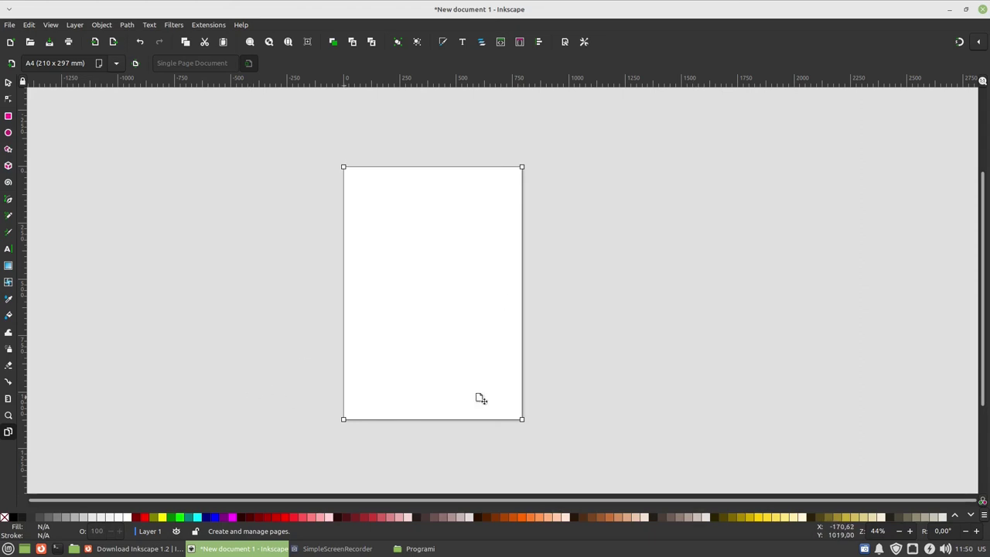
scroll(276, 281, right, 2)
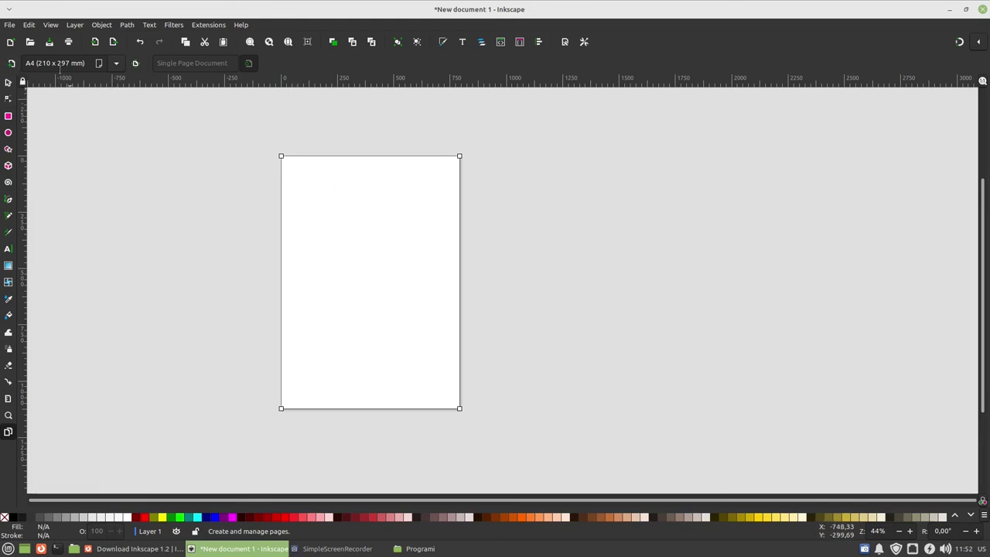
click(116, 64)
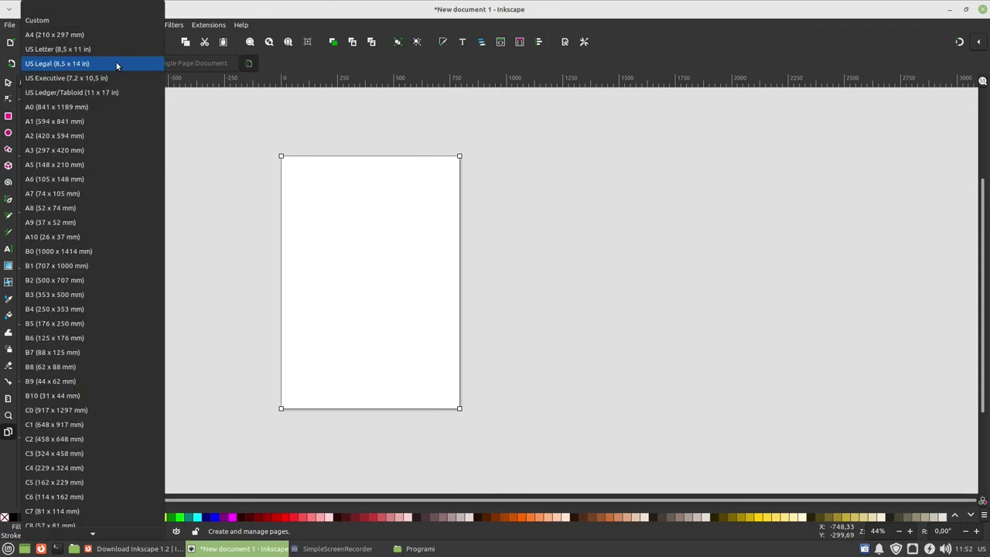
click(385, 66)
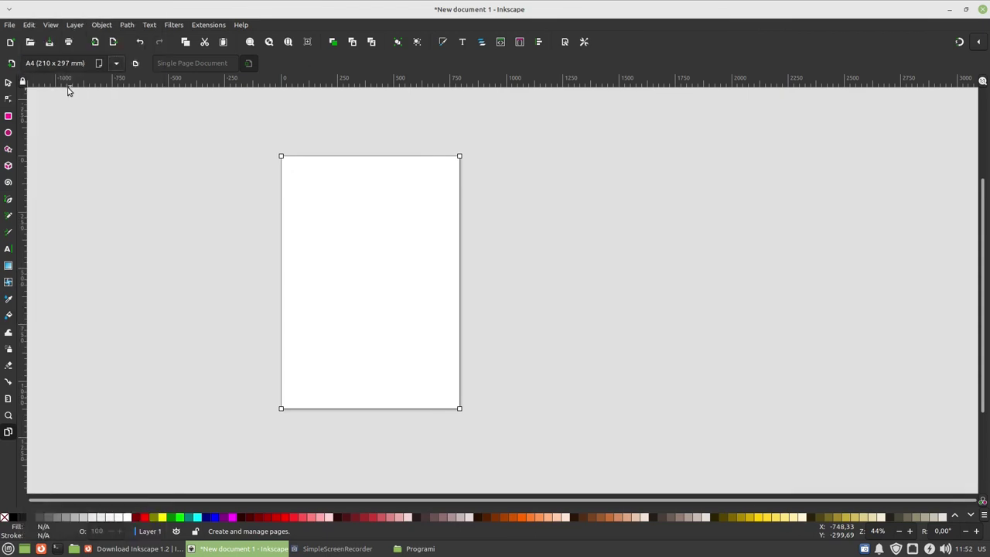
click(10, 63)
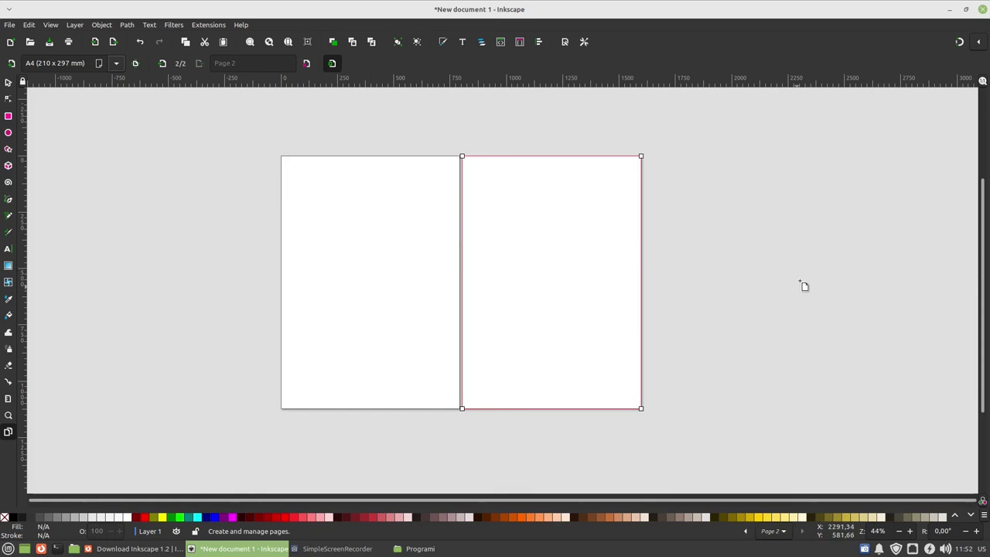
Add a third A4 page and start dragging page 3 further to the right.
click(10, 63)
click(7, 82)
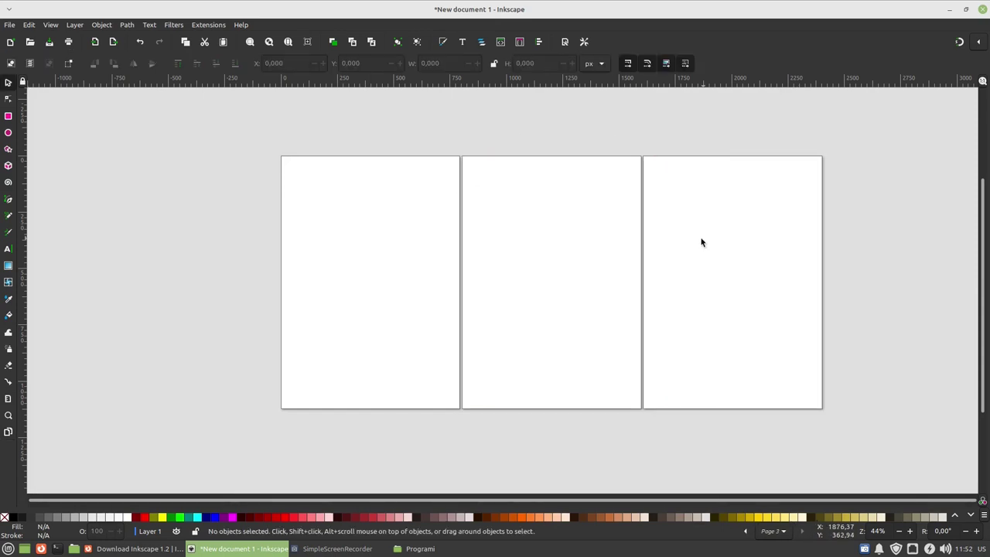
drag(698, 241, 782, 243)
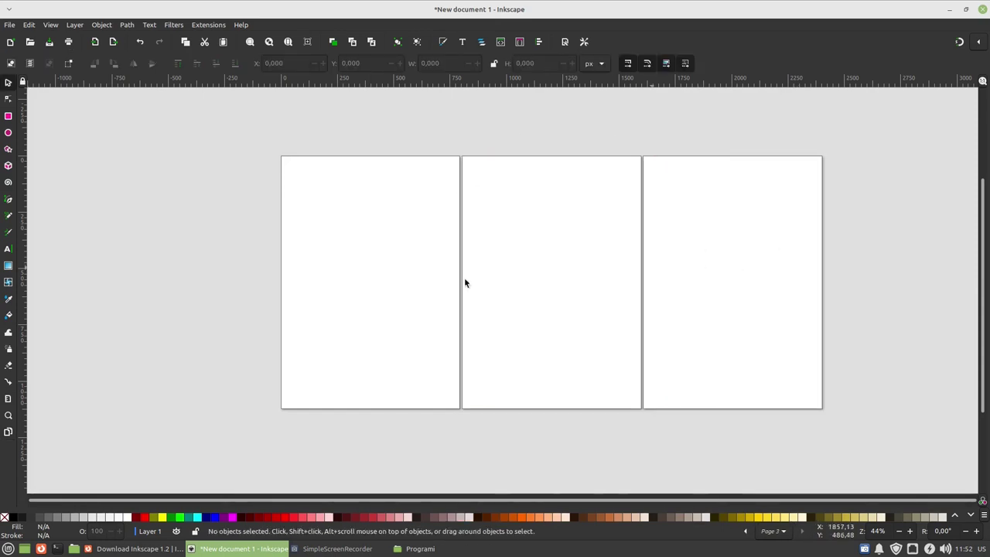
click(9, 432)
drag(732, 246, 831, 242)
mouse_move(552, 257)
mouse_down()
mouse_move(642, 224)
mouse_move(656, 206)
mouse_up()
Rearrange pages 1–3 by dragging, bringing the rightmost page close to the middle one.
mouse_move(406, 250)
mouse_down()
mouse_move(418, 190)
mouse_move(313, 278)
mouse_up()
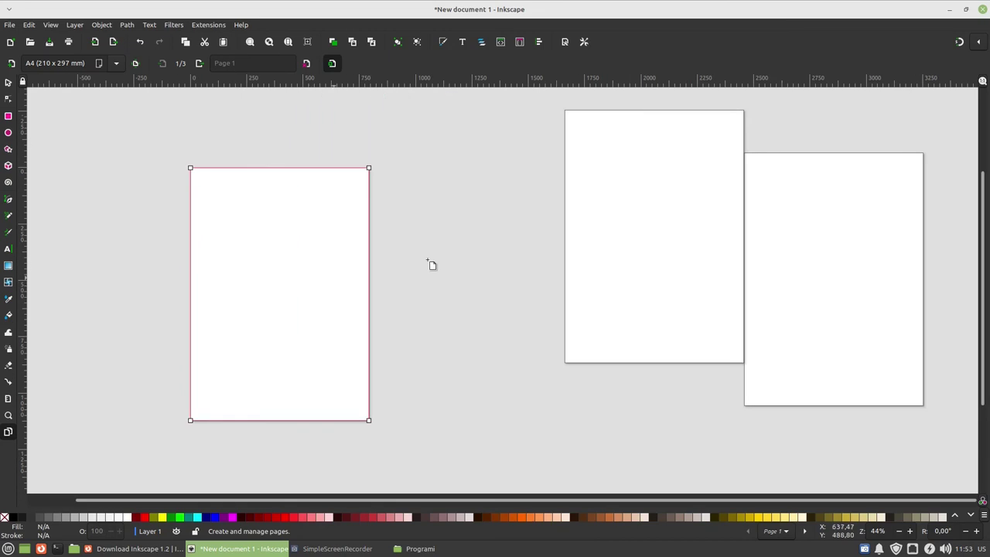
drag(629, 225, 475, 299)
drag(817, 296, 718, 322)
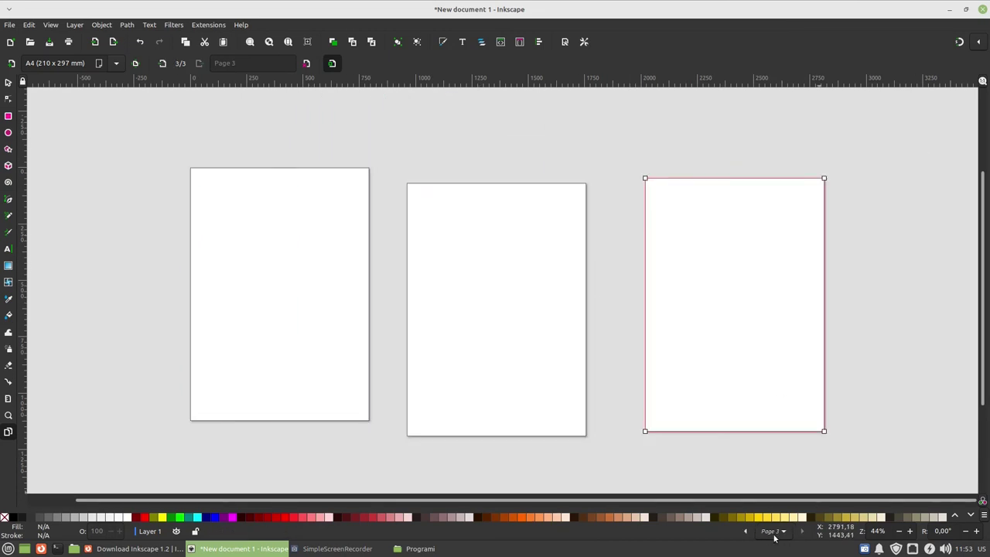
drag(523, 359, 949, 302)
mouse_move(759, 310)
mouse_down()
mouse_move(529, 295)
mouse_move(639, 255)
mouse_up()
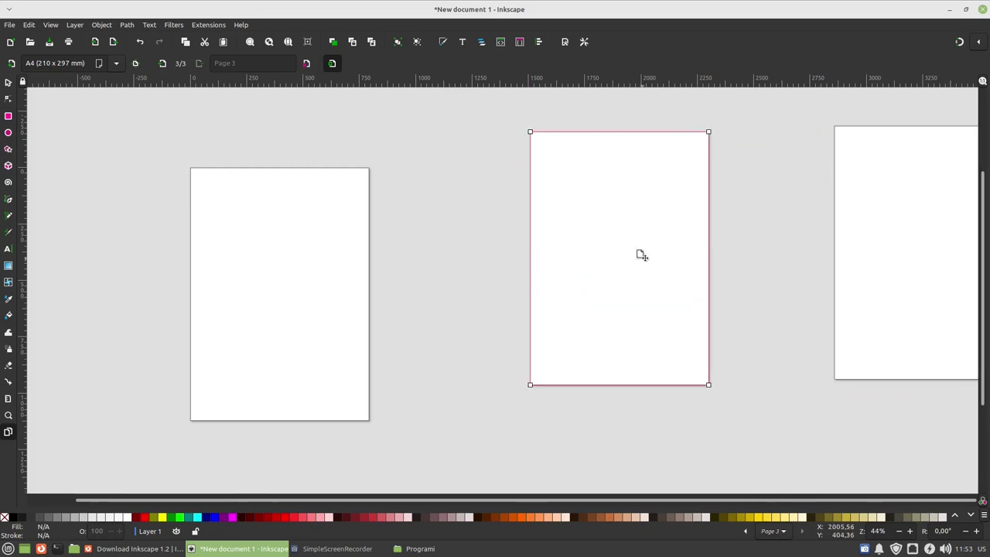
drag(884, 243, 813, 247)
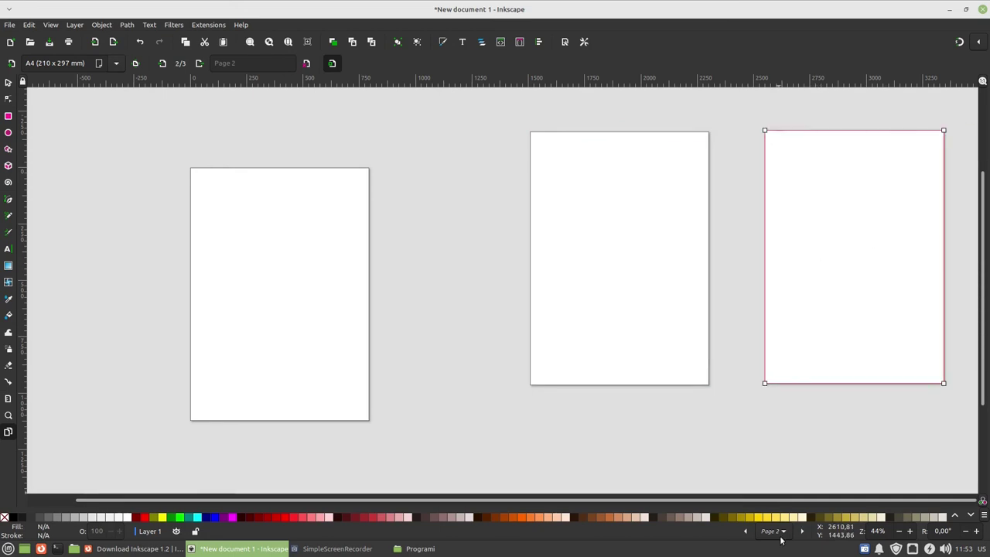
click(617, 278)
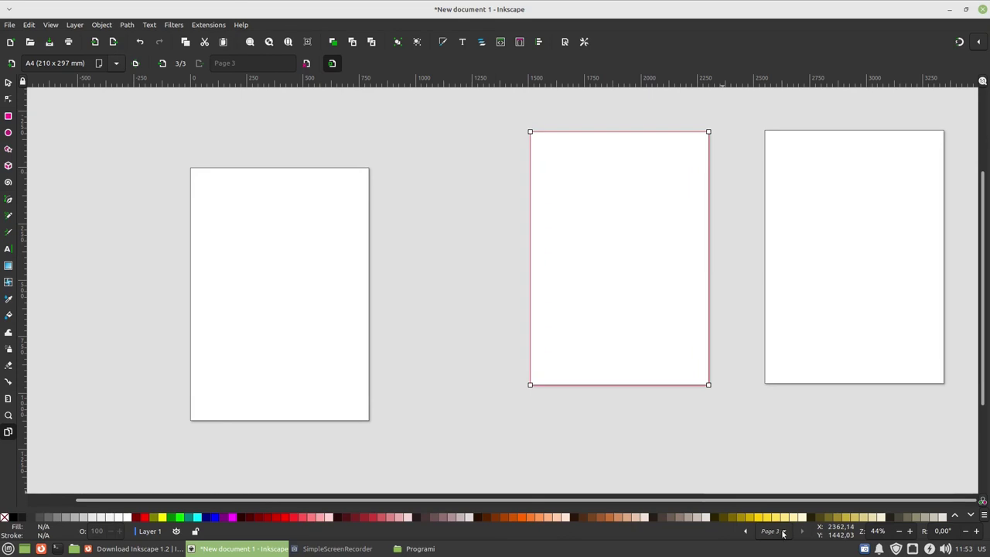
click(323, 318)
Jump between Pages 1–3 via the page list, slide Page 2 beside Page 1, and enable snapping.
click(782, 535)
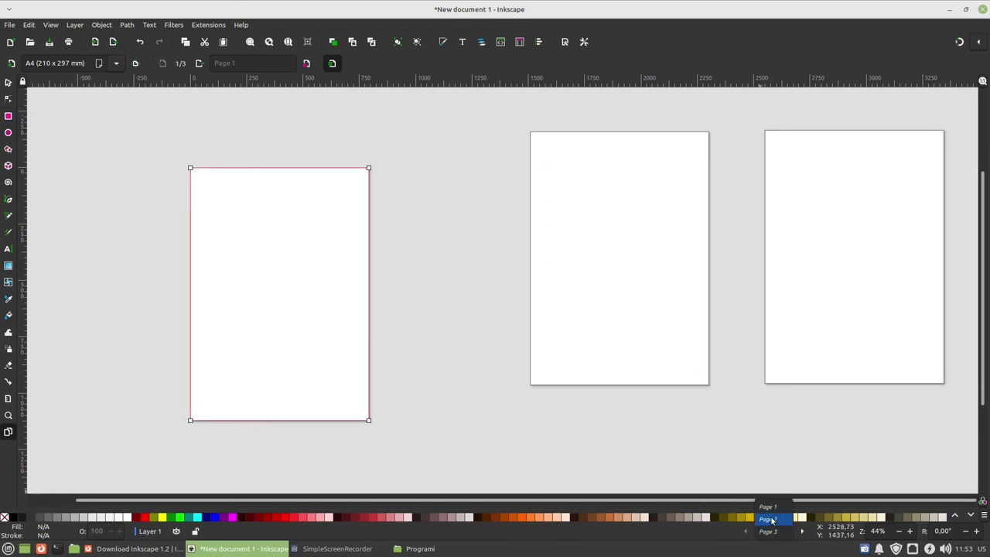
click(771, 520)
click(784, 534)
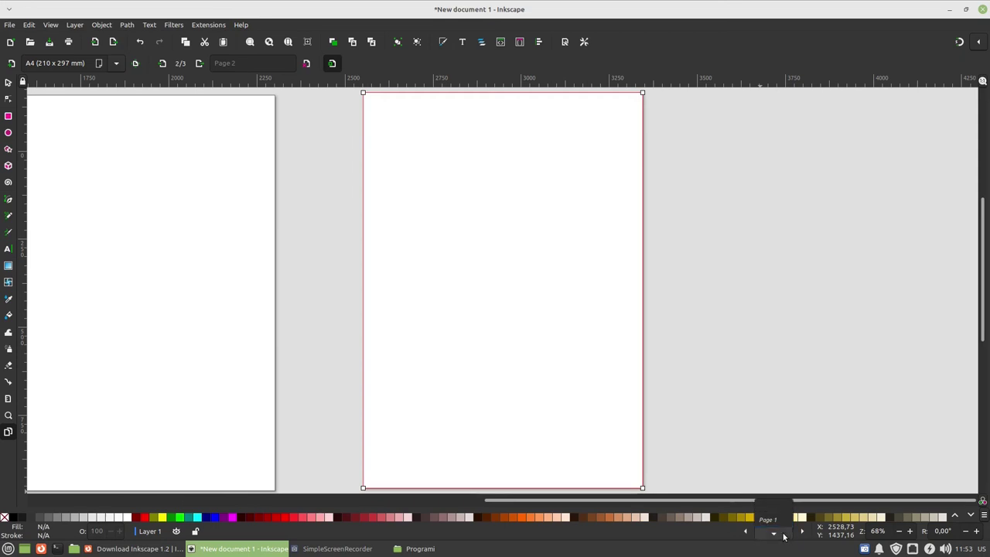
click(776, 532)
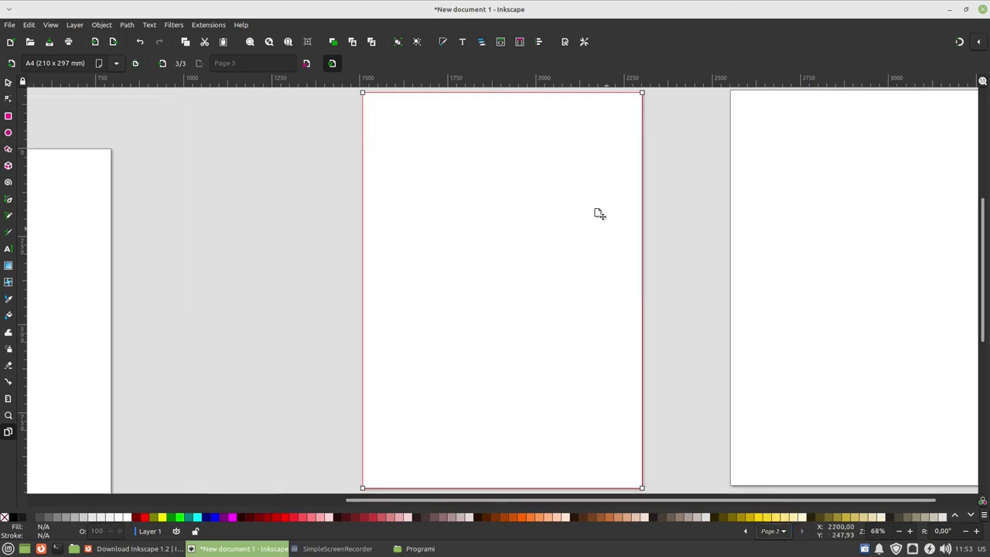
click(784, 532)
click(769, 505)
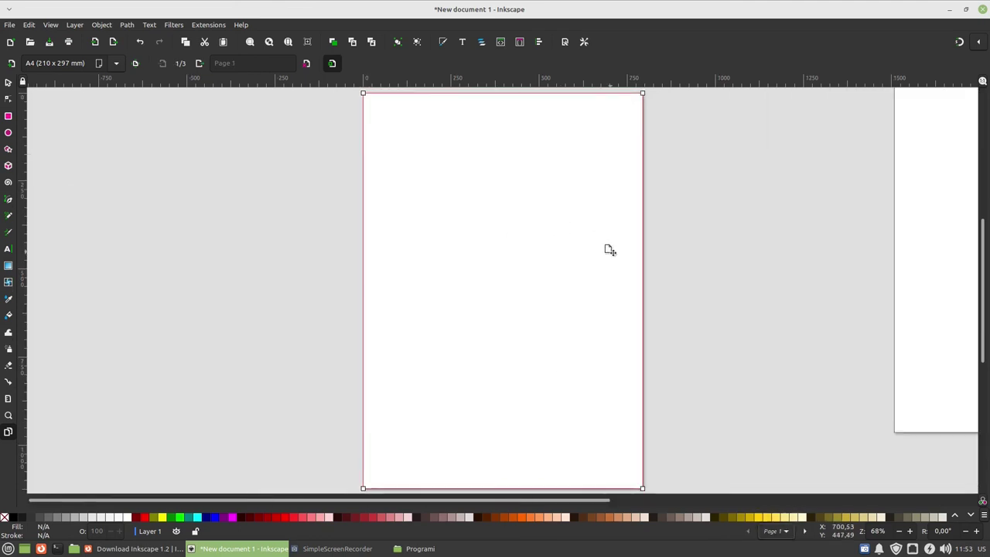
scroll(611, 256, down, 2)
drag(762, 263, 706, 278)
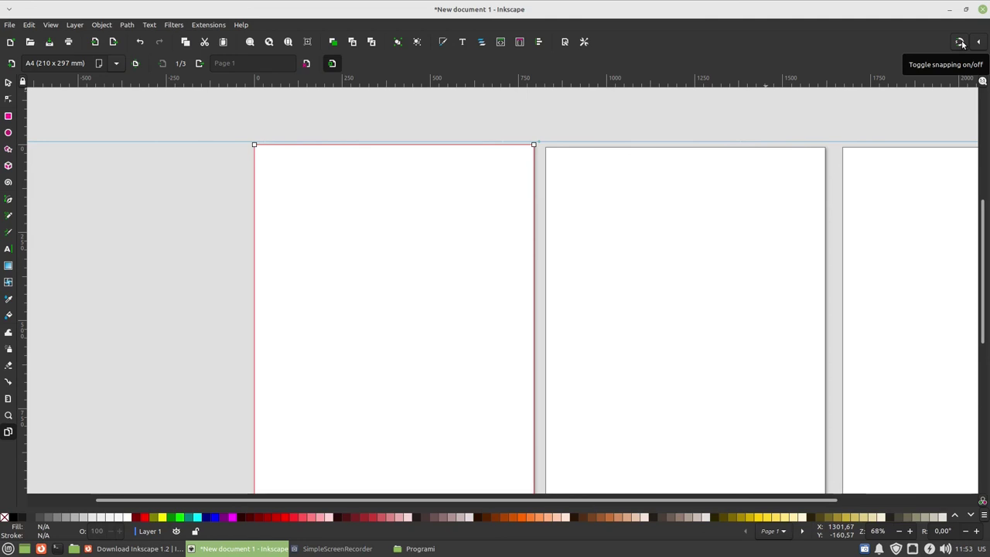
click(961, 42)
click(979, 42)
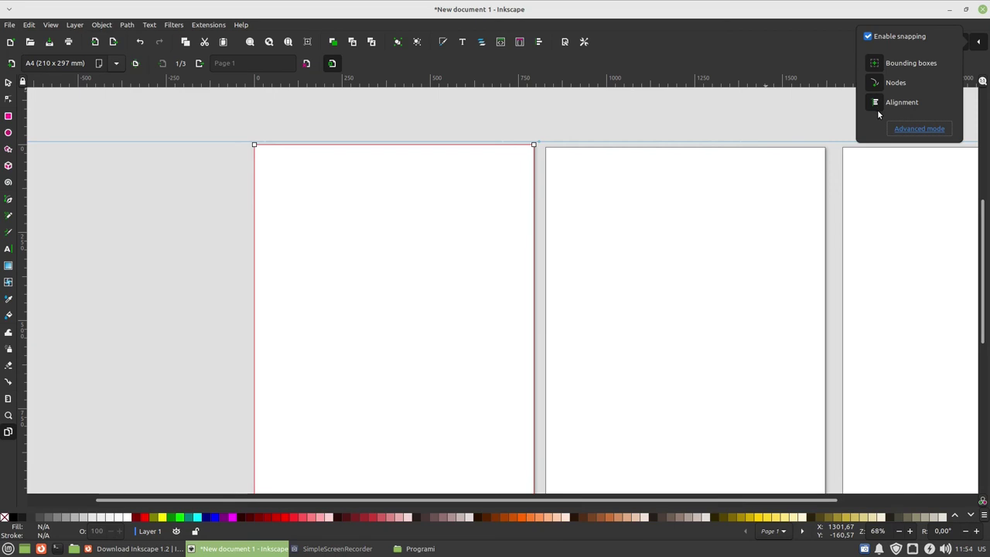
Review the snapping options in advanced mode, then switch back to simple mode and close them.
click(920, 129)
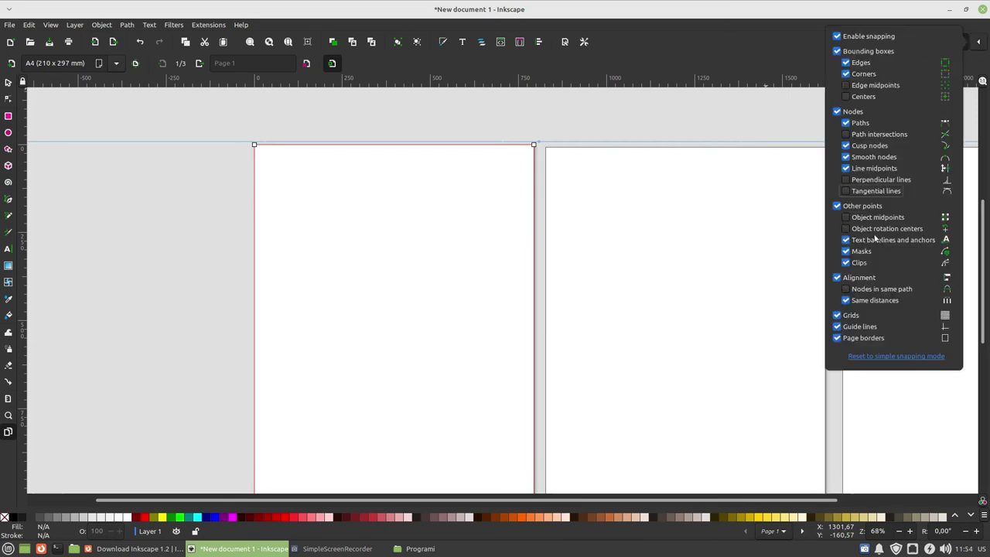
click(770, 42)
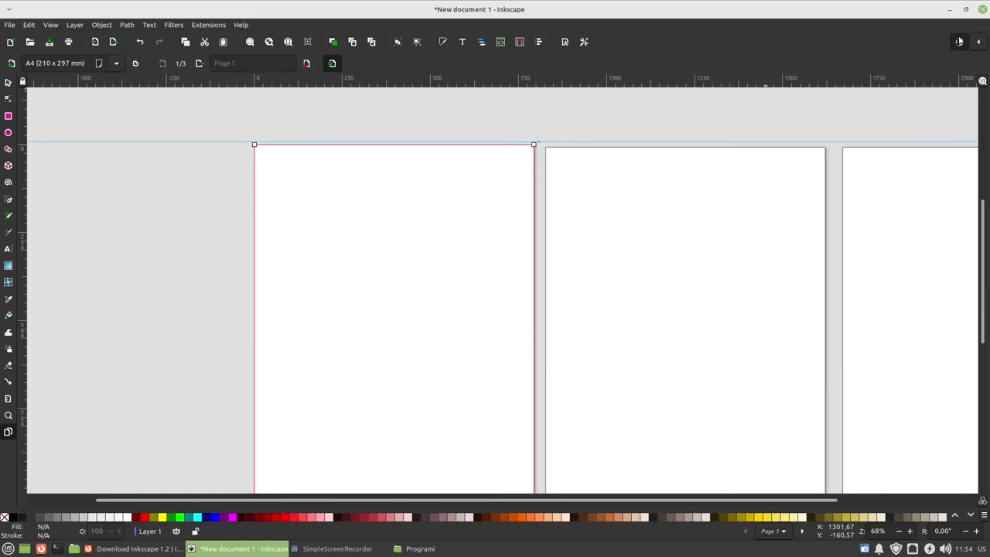
click(977, 42)
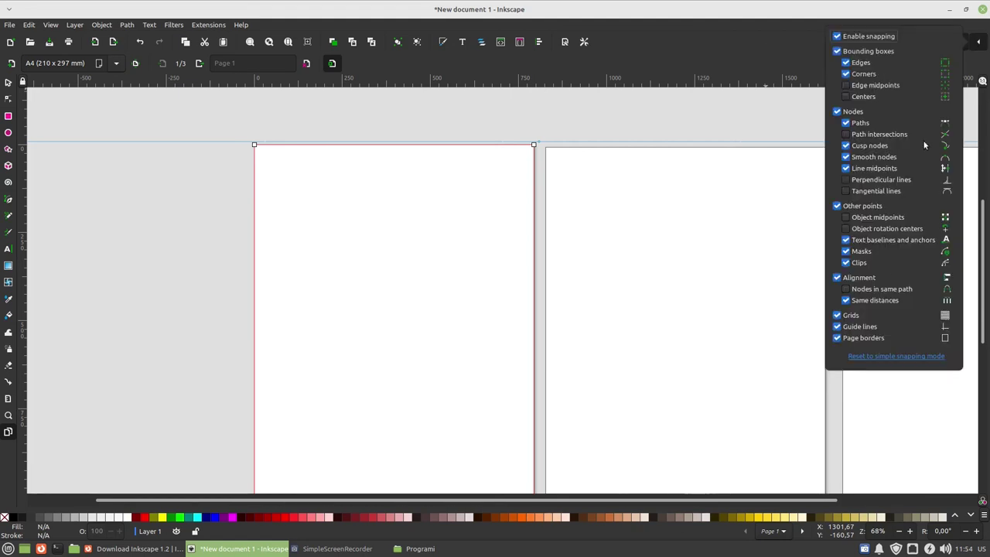
click(879, 357)
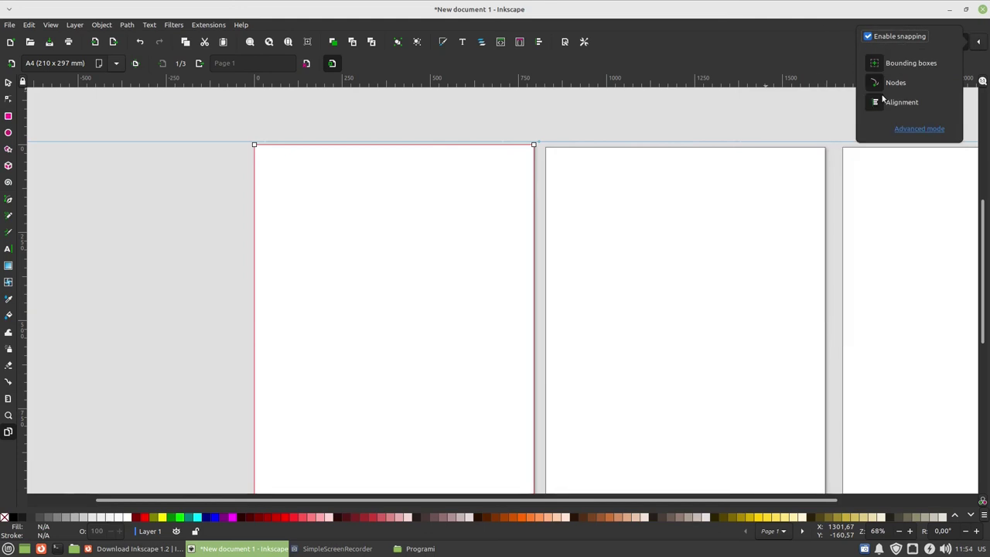
click(749, 38)
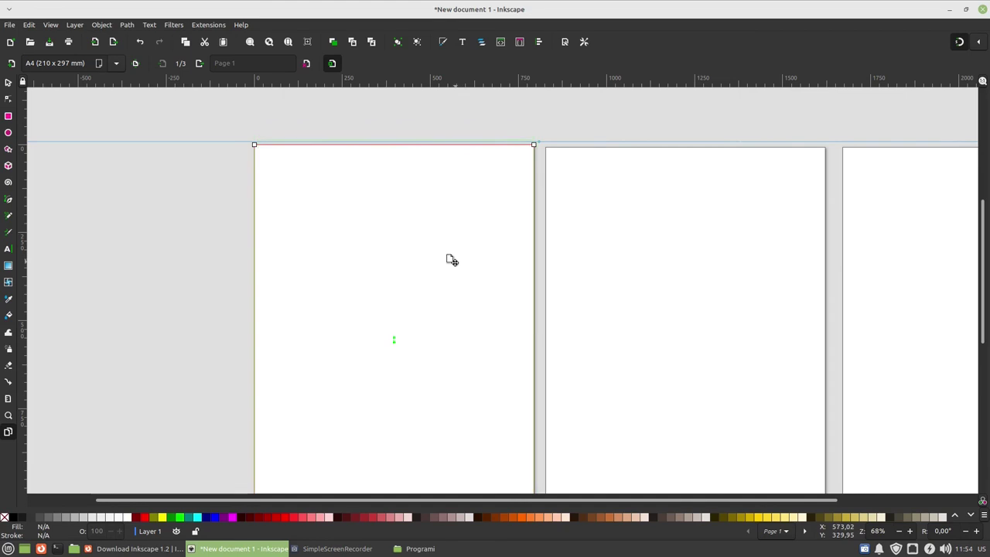
Snap Page 2 into line with Page 1, then reset snapping to simple mode.
click(593, 250)
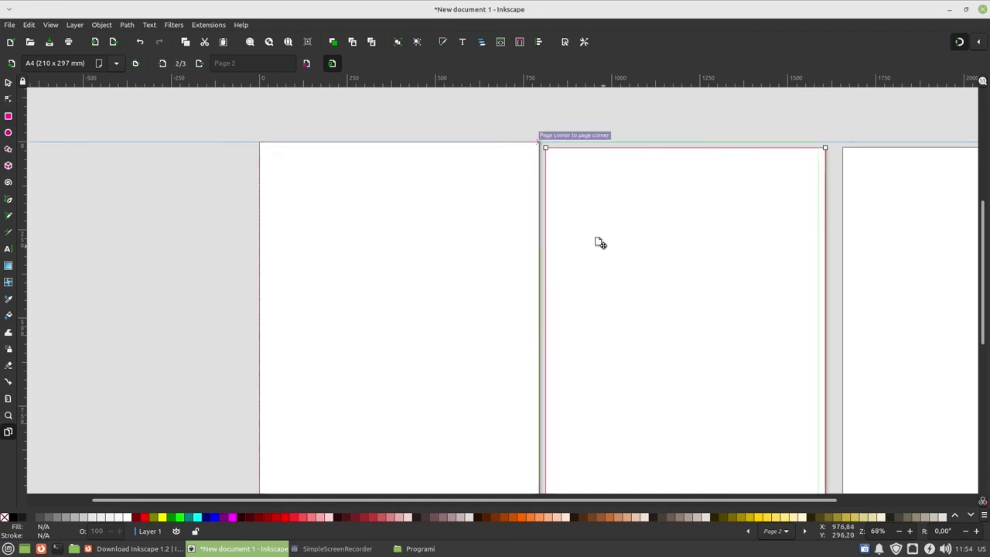
click(885, 241)
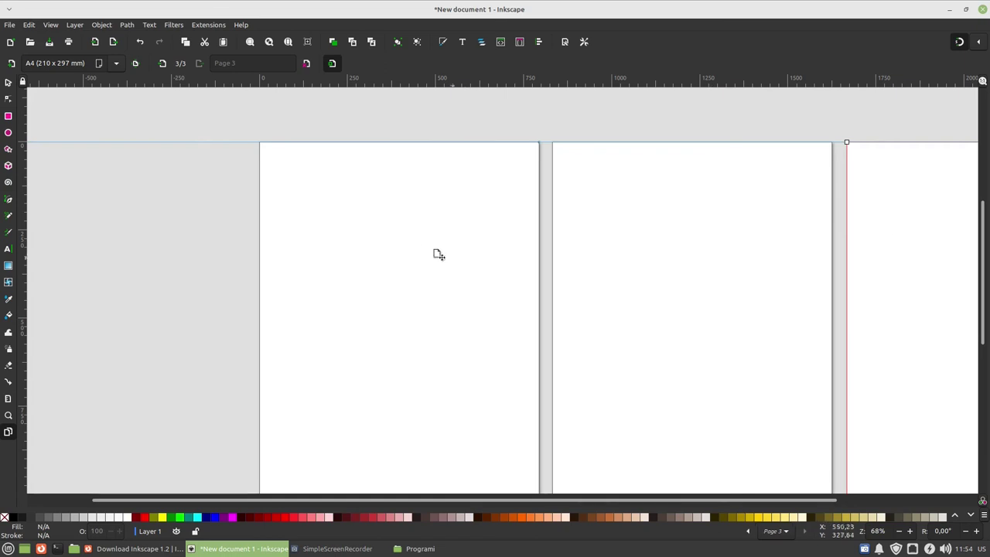
scroll(426, 255, down, 1)
scroll(384, 286, up, 2)
scroll(276, 217, down, 1)
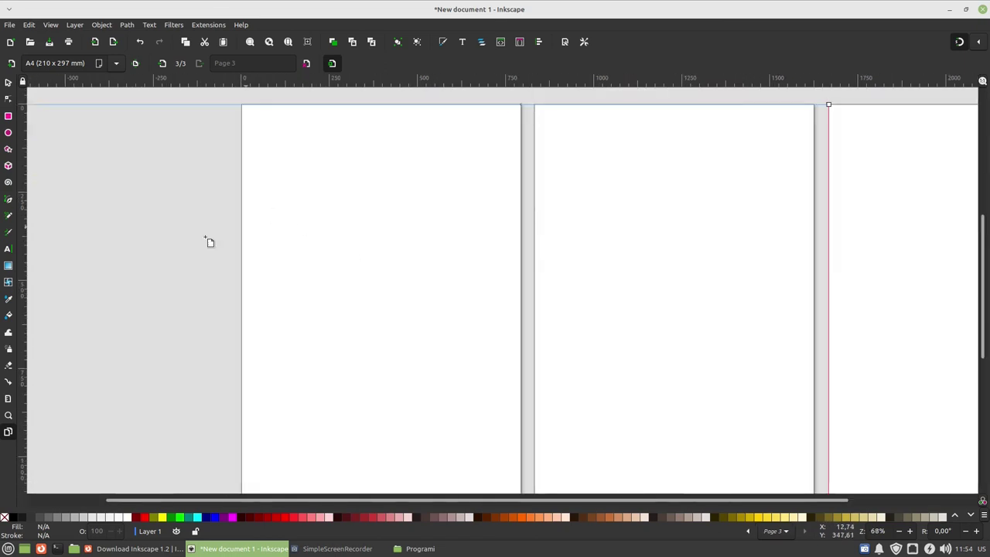
click(979, 43)
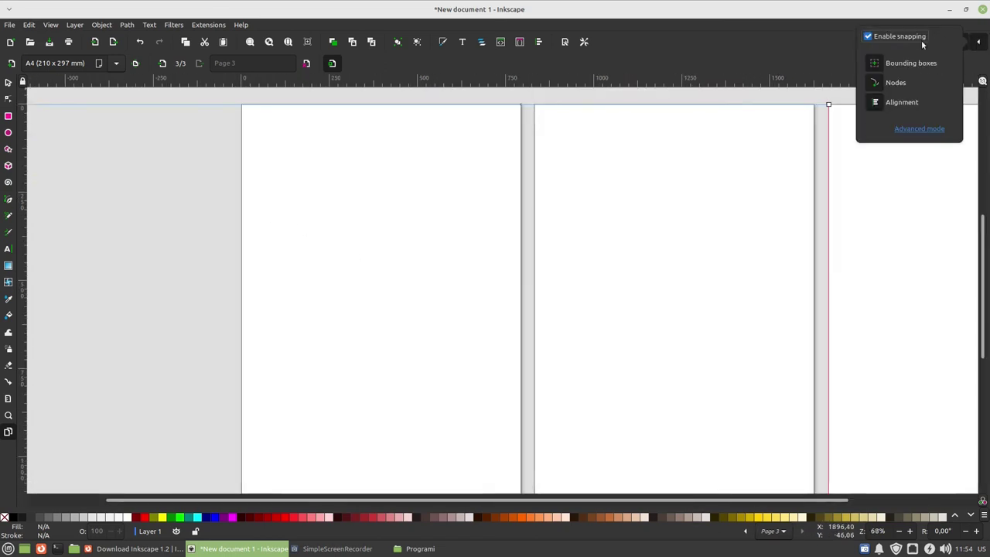
click(920, 130)
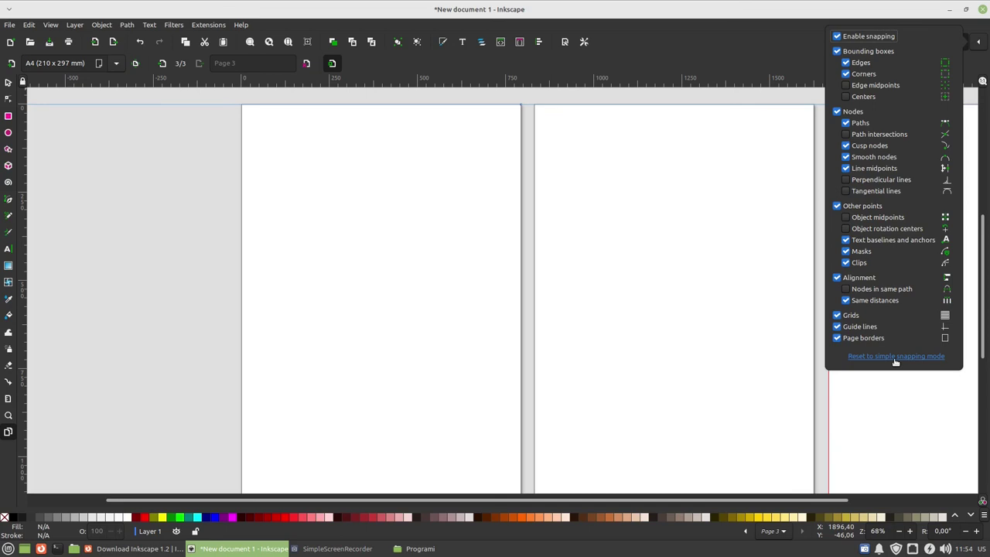
click(895, 357)
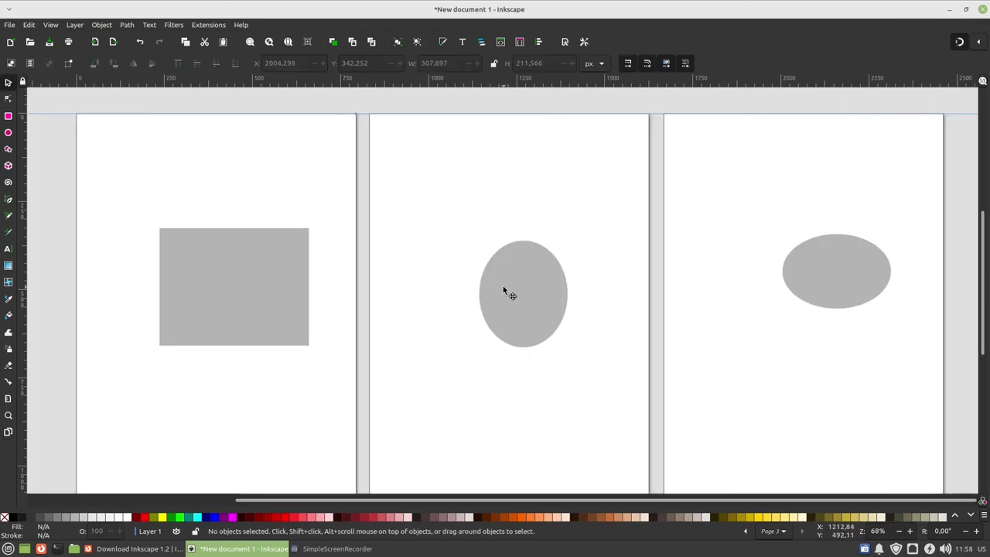
Place a grey shape on each page: rectangle on page 1, ellipses on pages 2 and 3.
click(504, 286)
click(225, 286)
click(775, 260)
Select the wide ellipse and open Export, targeting Page 3 as a 794 × 1123 px Page 3.png.
click(822, 267)
drag(203, 232, 365, 239)
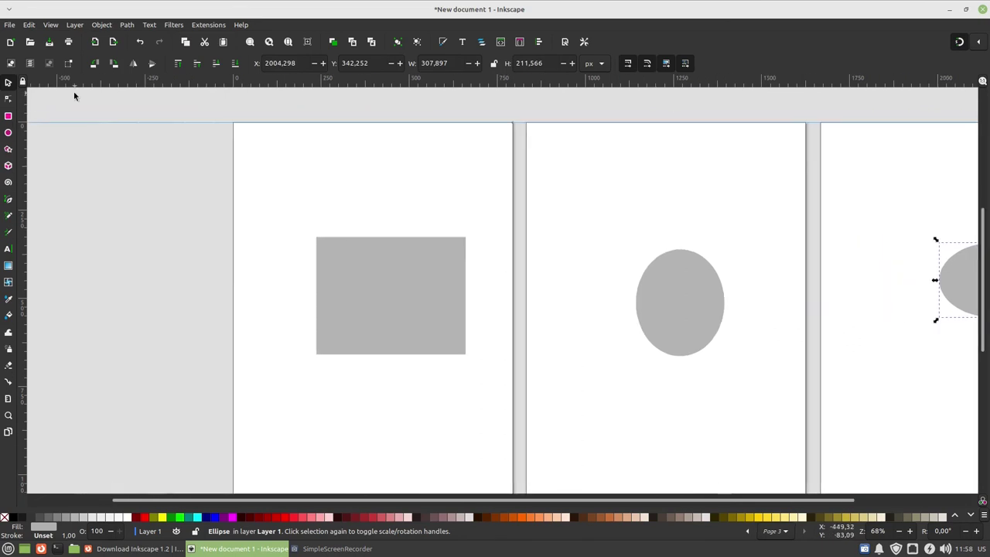
click(10, 24)
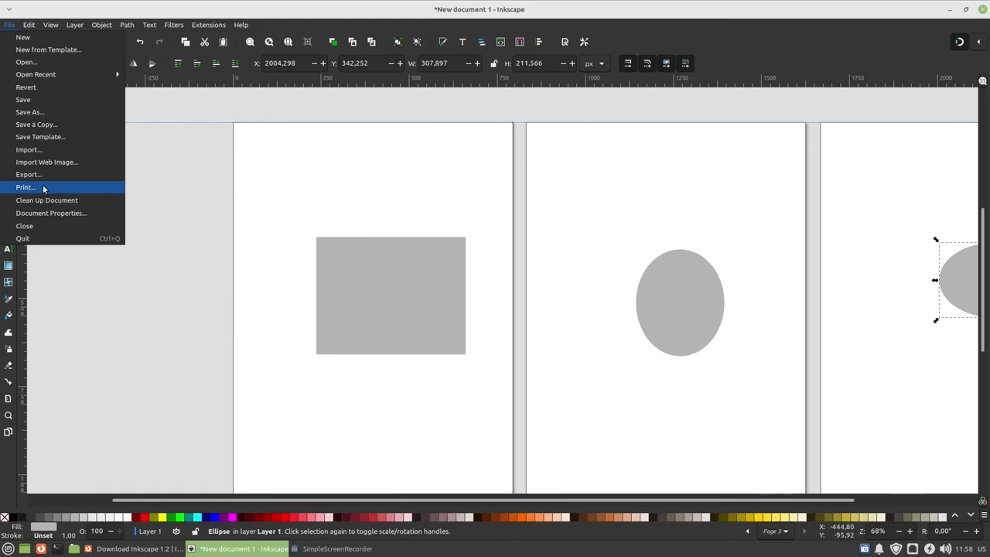
click(255, 23)
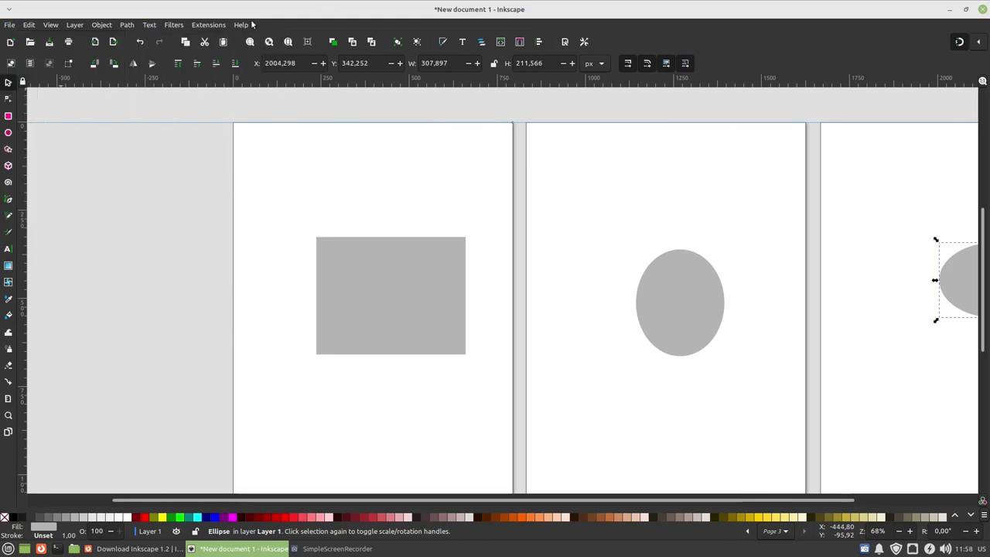
click(113, 42)
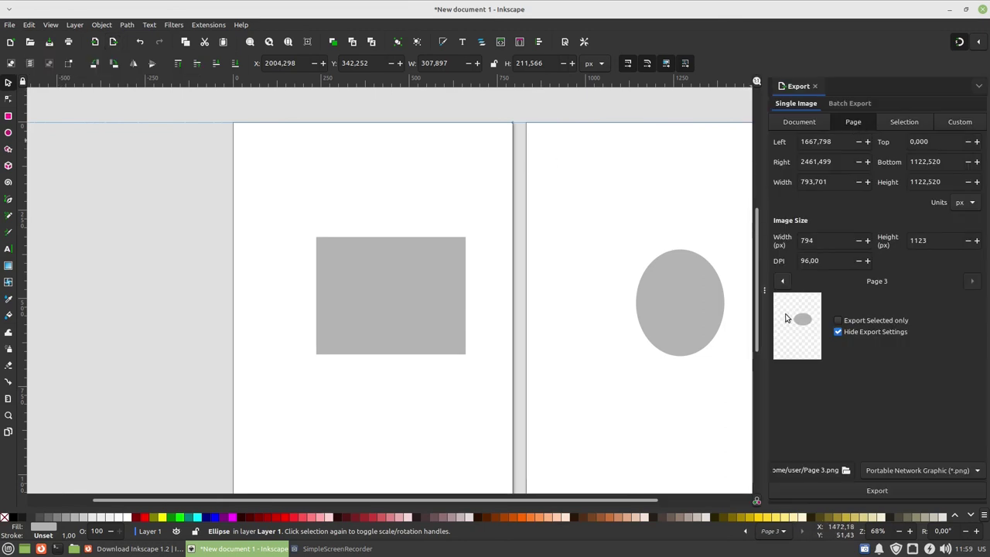
Try the whole-document export area, select each shape in turn, then set the area back to Page.
click(798, 122)
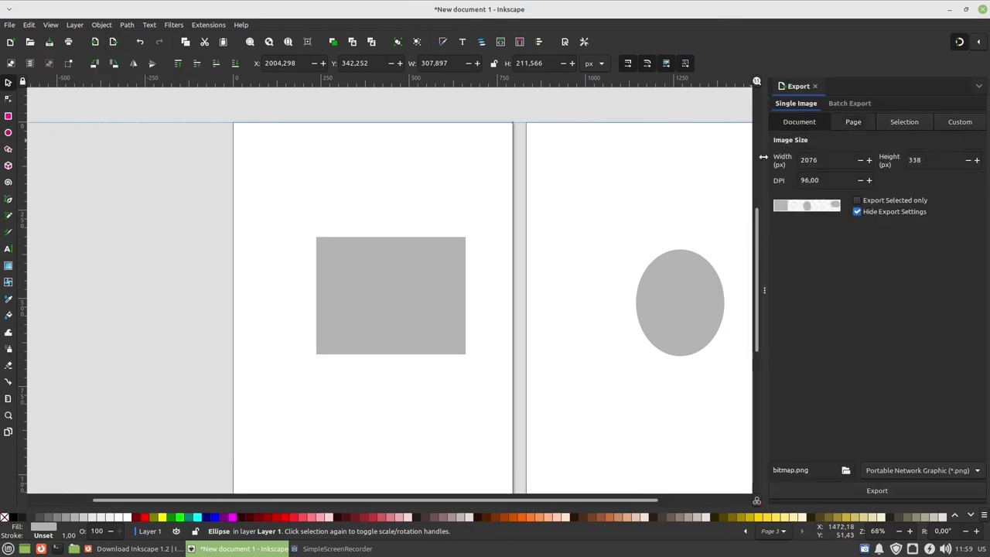
drag(606, 248, 453, 214)
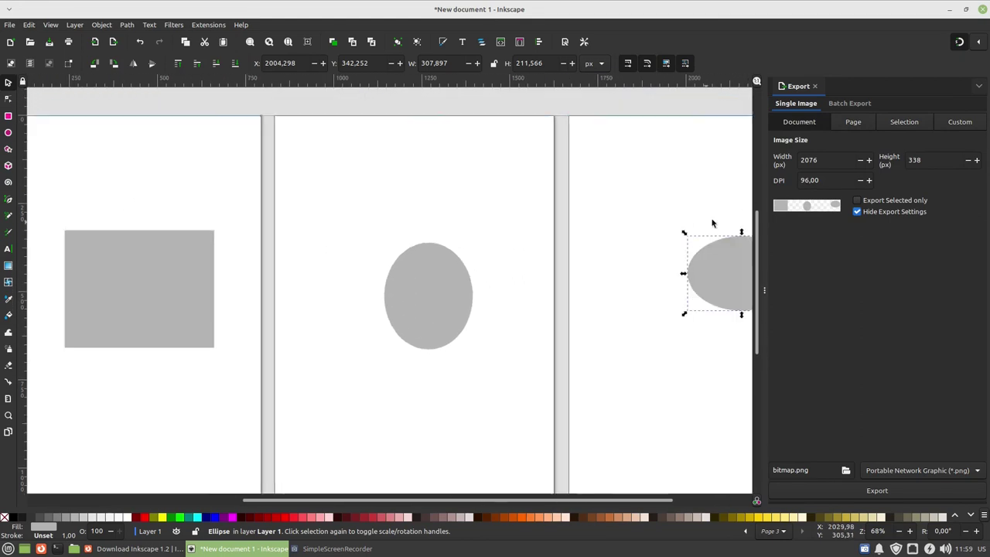
click(600, 238)
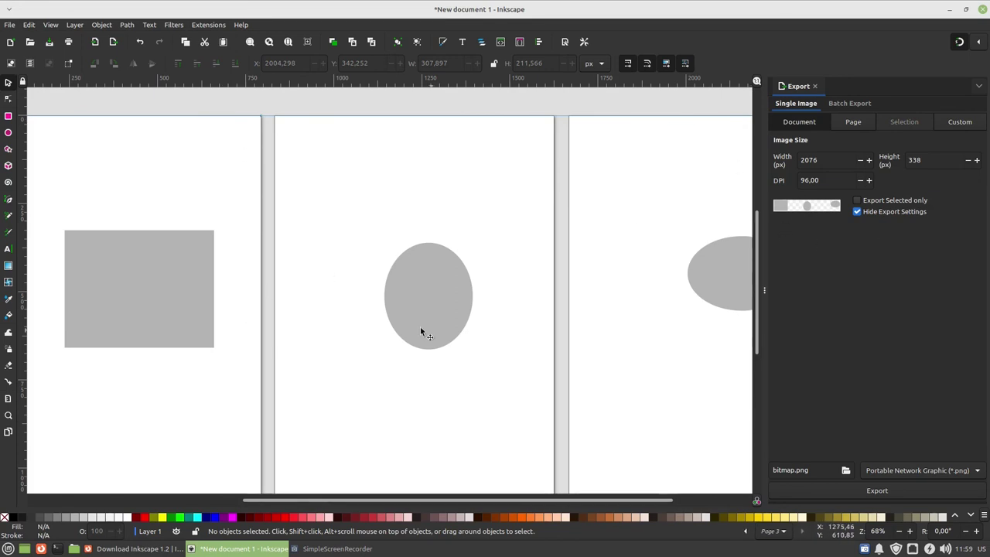
click(186, 303)
click(446, 296)
click(725, 298)
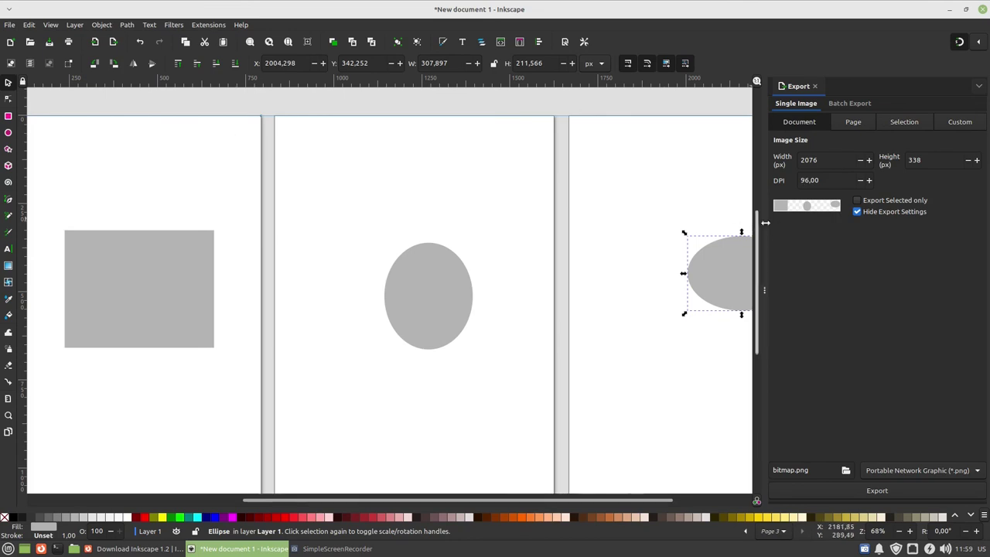
click(853, 124)
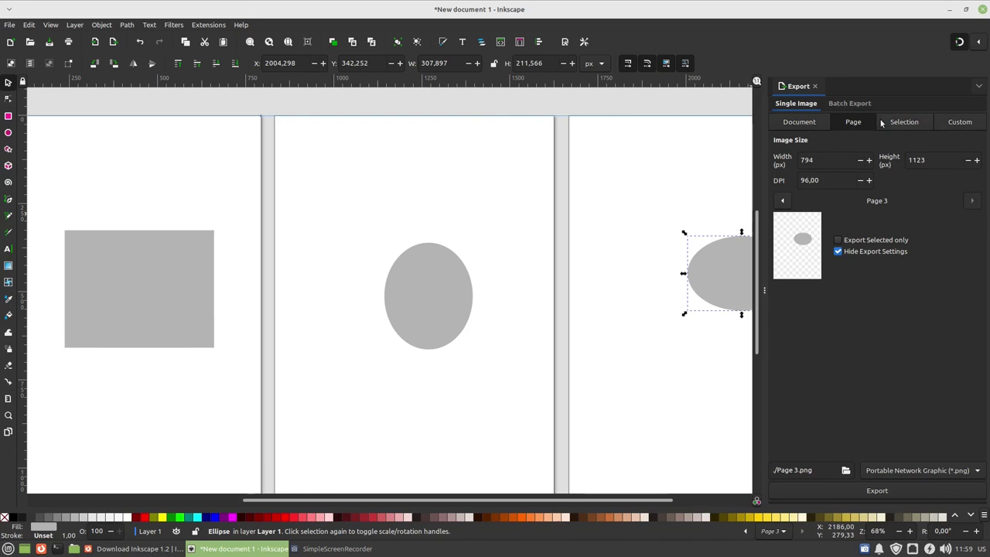
click(848, 103)
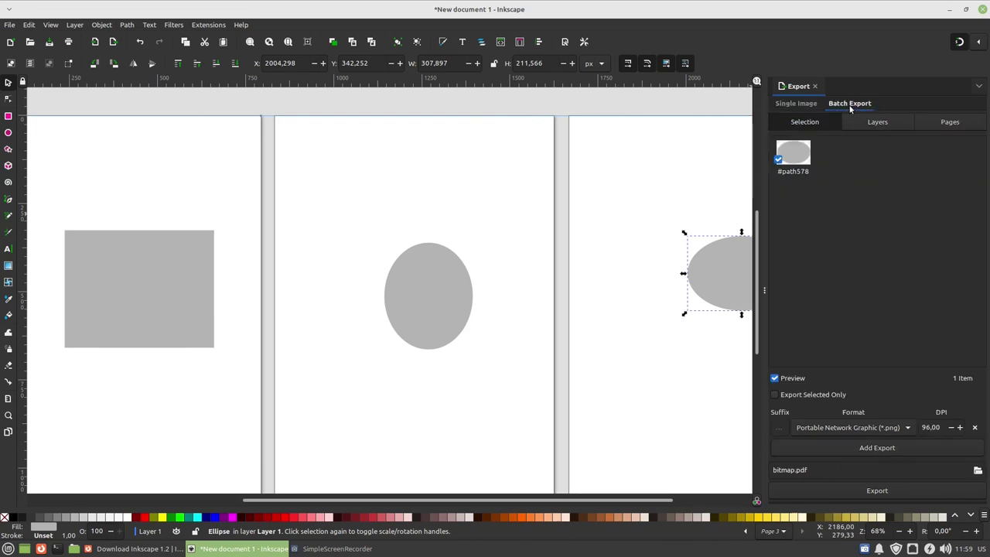
List the pages for batch export in Portable Document Format (*.pdf) and untick Page 1.
click(951, 122)
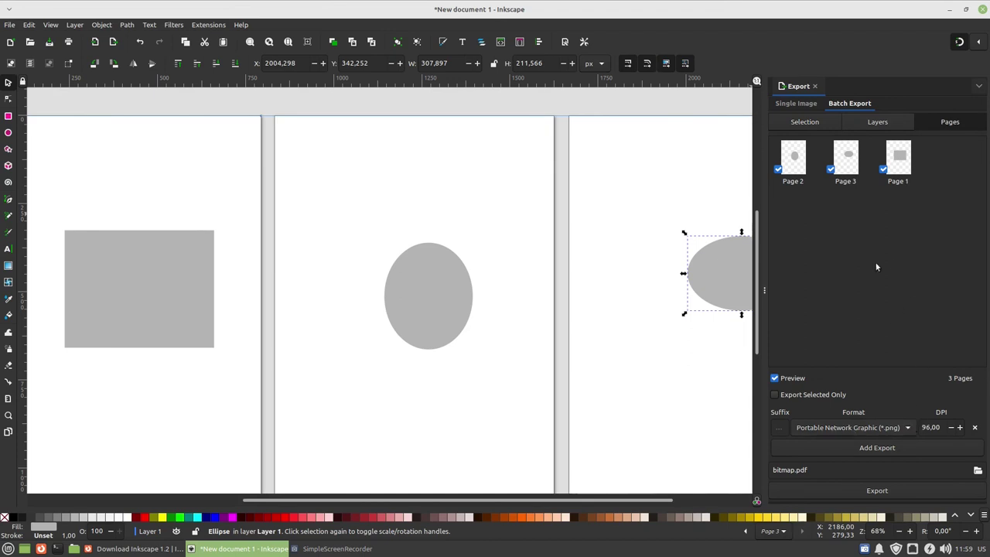
click(893, 434)
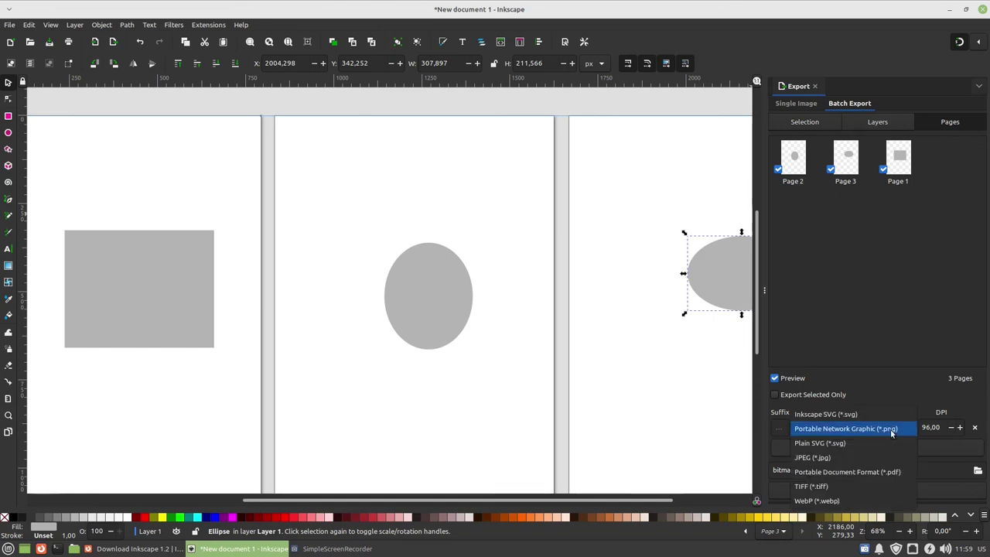
click(868, 467)
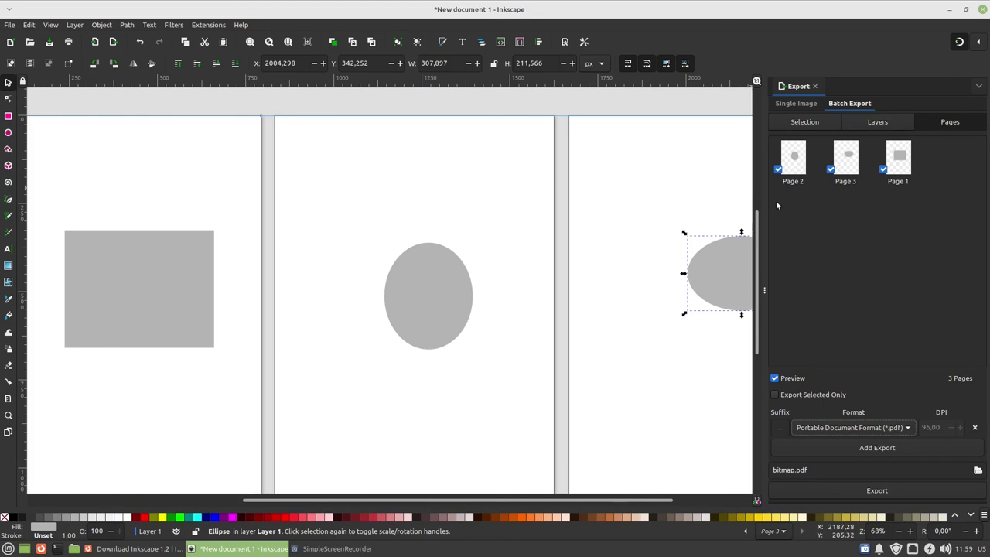
click(279, 199)
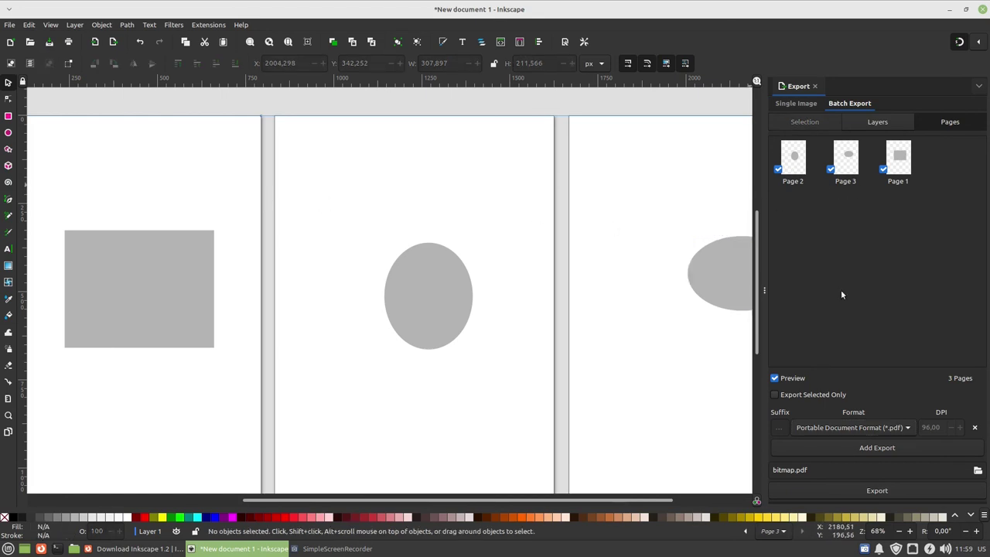
click(883, 169)
View the layers list, select the grey rectangle, and untick Page 3 and Page 2.
click(879, 122)
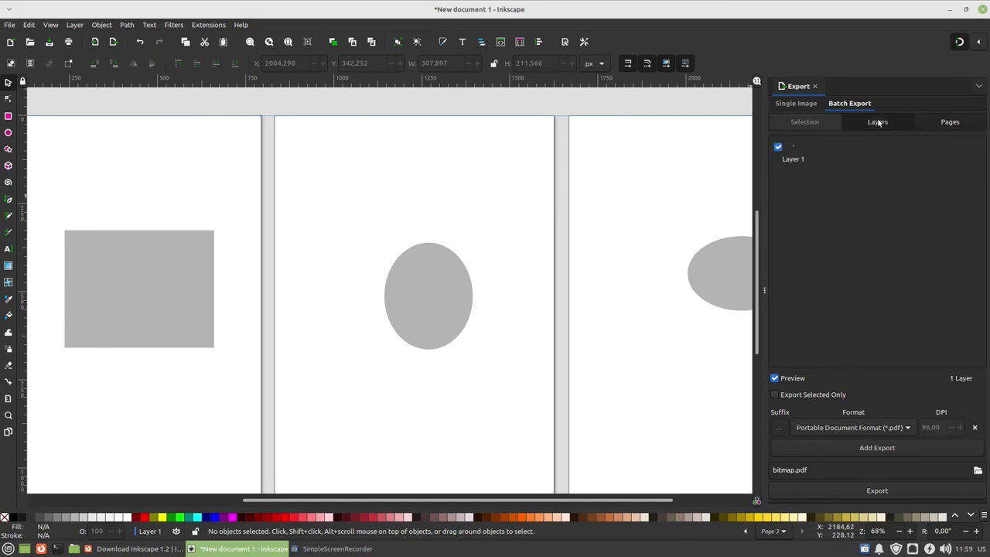
click(147, 273)
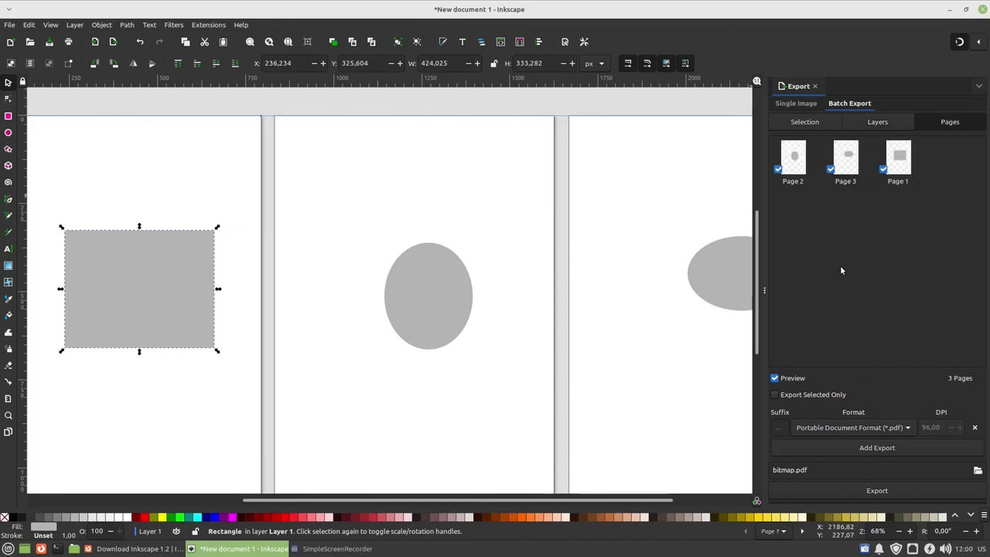
click(832, 172)
click(778, 169)
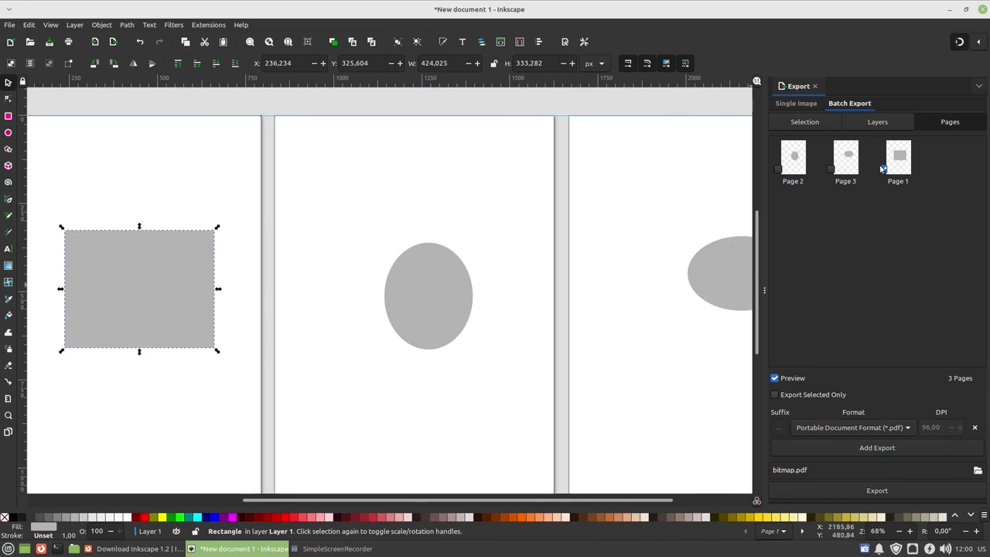
click(10, 25)
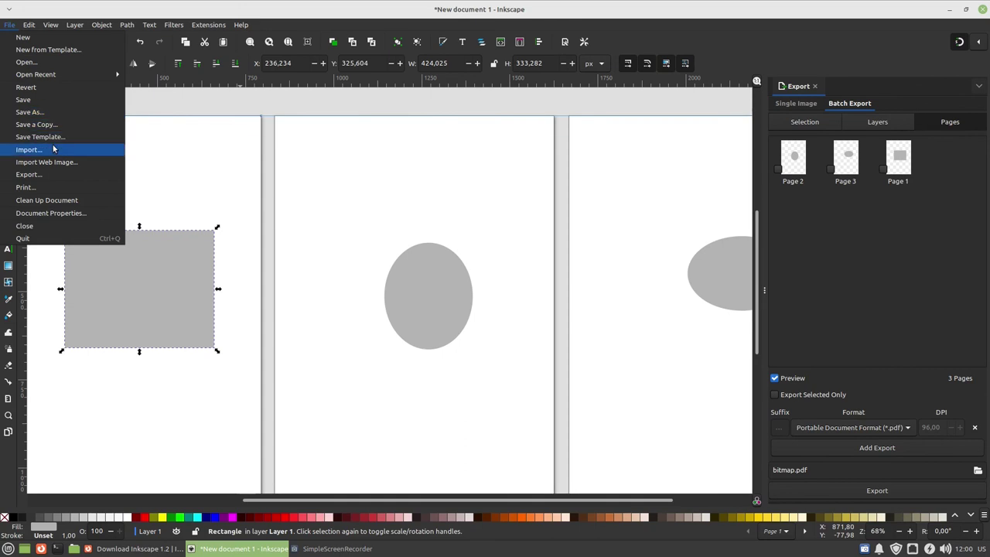
Save the drawing as drawing.pdf in Portable Document Format, accepting the default PDF options.
click(39, 125)
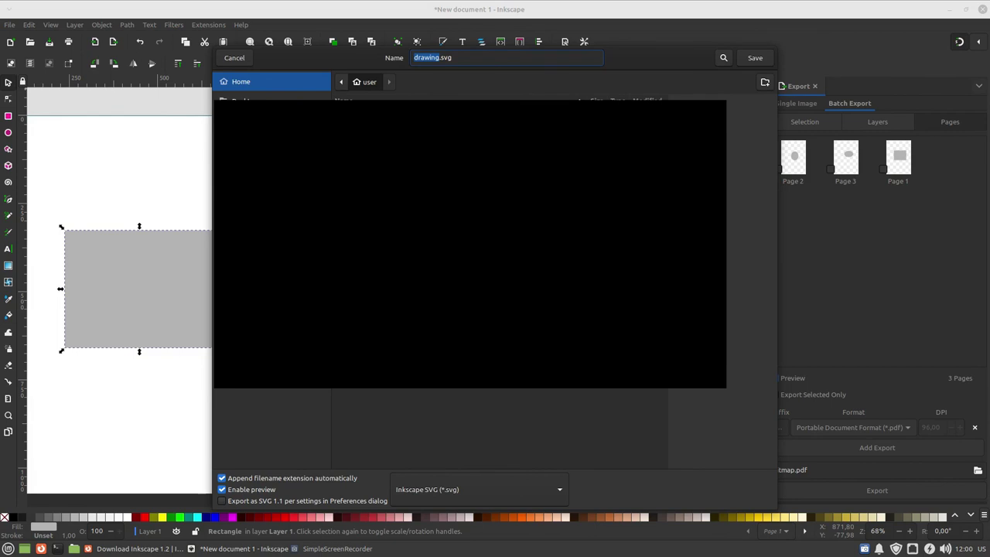
click(560, 486)
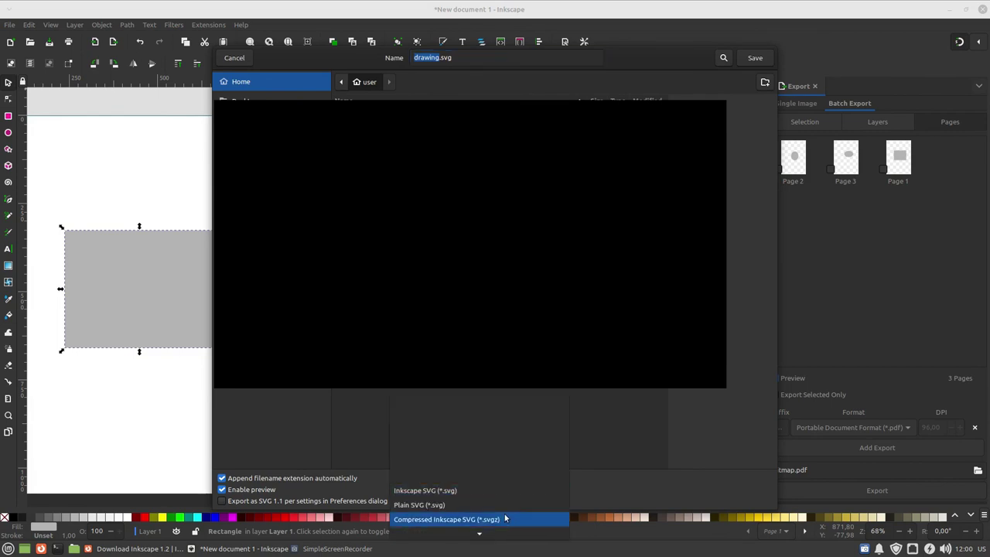
scroll(509, 521, down, 3)
scroll(505, 520, down, 1)
scroll(524, 501, down, 1)
scroll(524, 501, down, 2)
scroll(495, 479, down, 5)
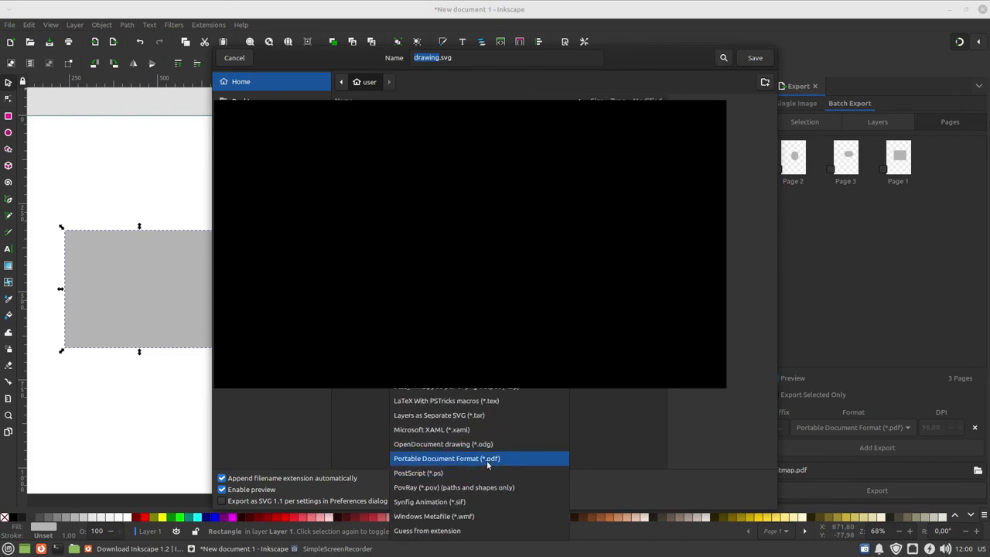
click(486, 460)
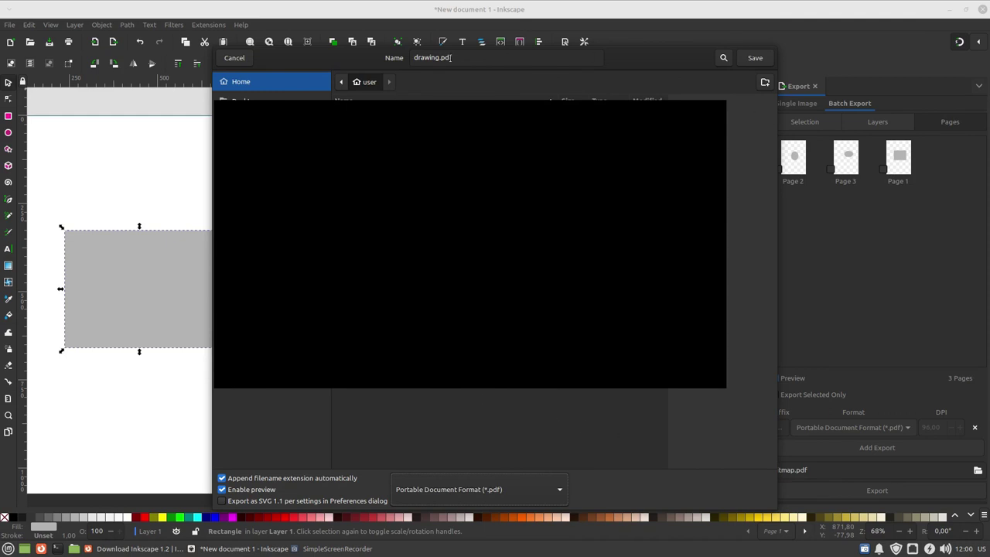
click(760, 58)
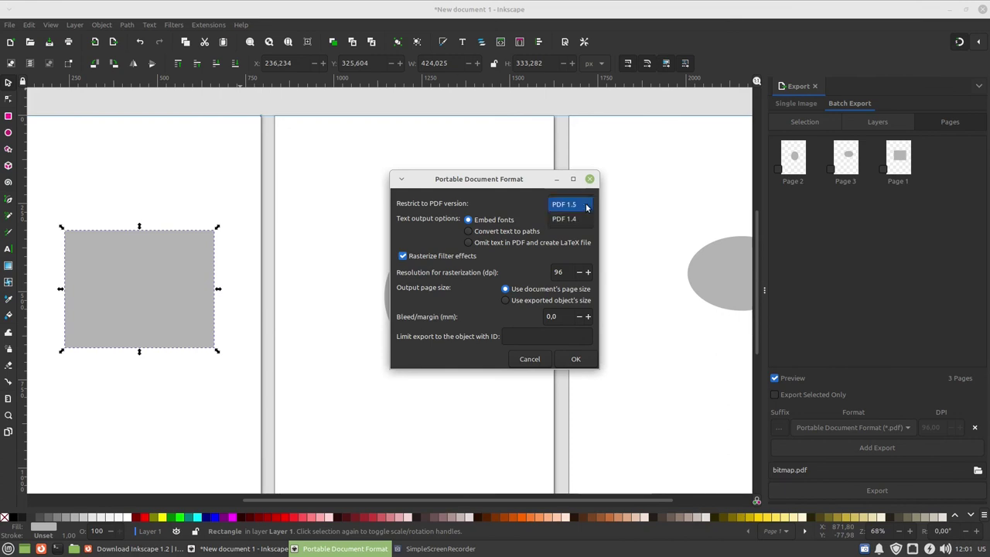
click(577, 359)
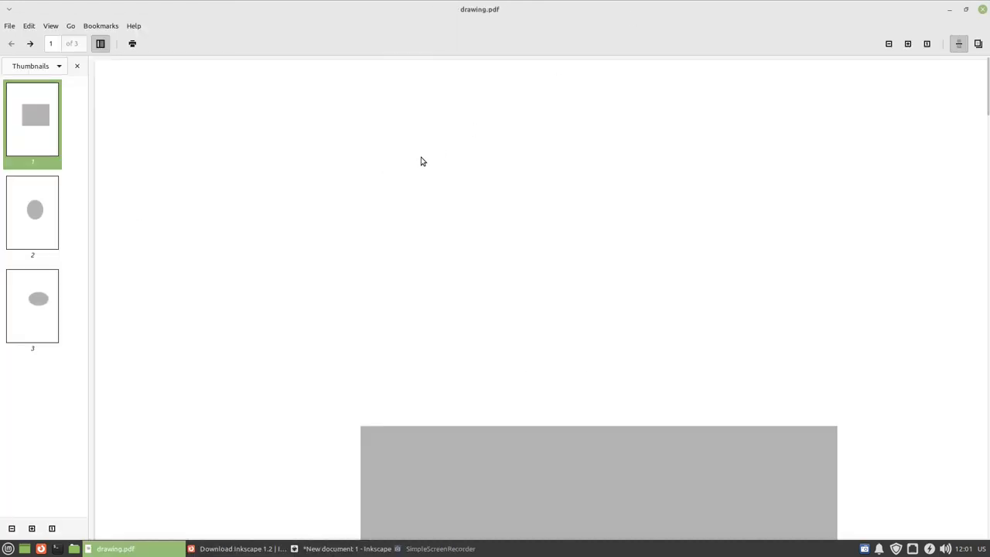
Check pages 1–3 of drawing.pdf in Xreader using the page thumbnails.
click(44, 228)
click(23, 311)
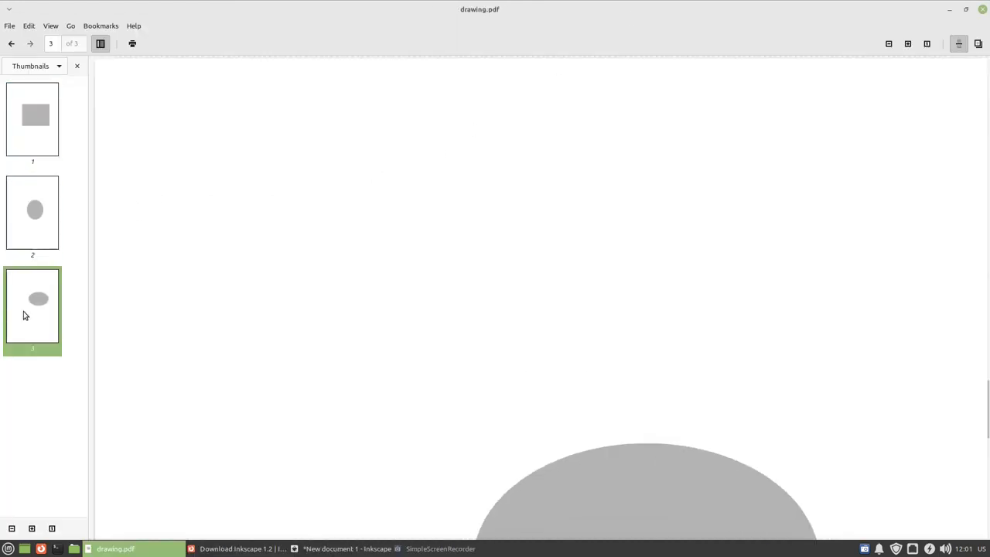
scroll(446, 342, down, 2)
scroll(425, 343, down, 5)
scroll(425, 344, up, 3)
click(42, 137)
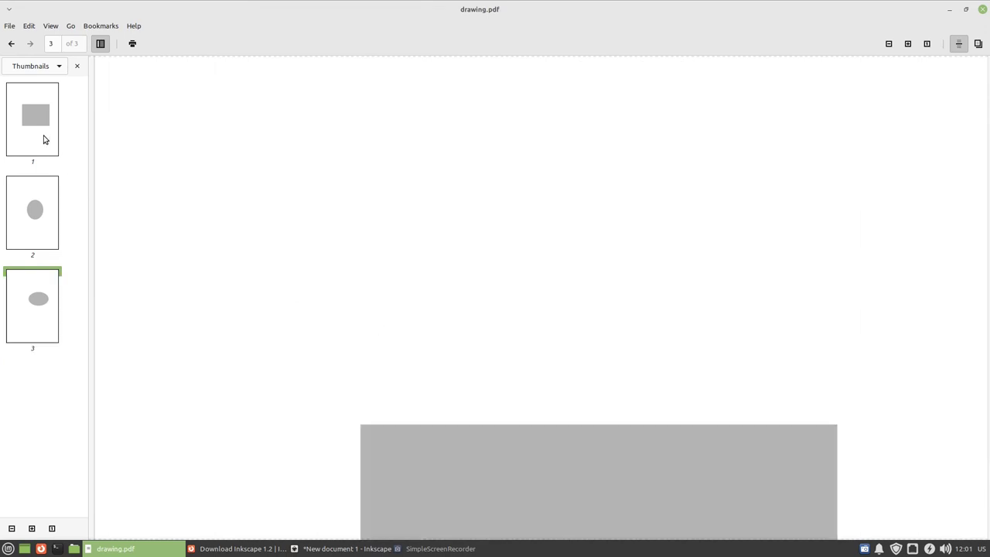
Move the viewer, confirm the tall and wide ellipse pages, then maximize it back on page 1.
mouse_move(227, 17)
mouse_down()
mouse_move(584, 84)
mouse_move(806, 71)
mouse_up()
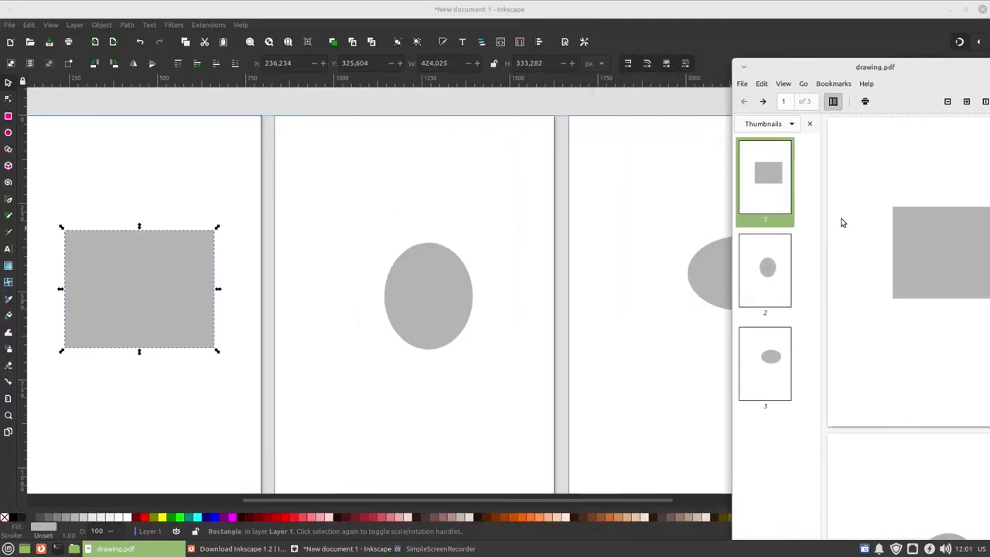
click(768, 281)
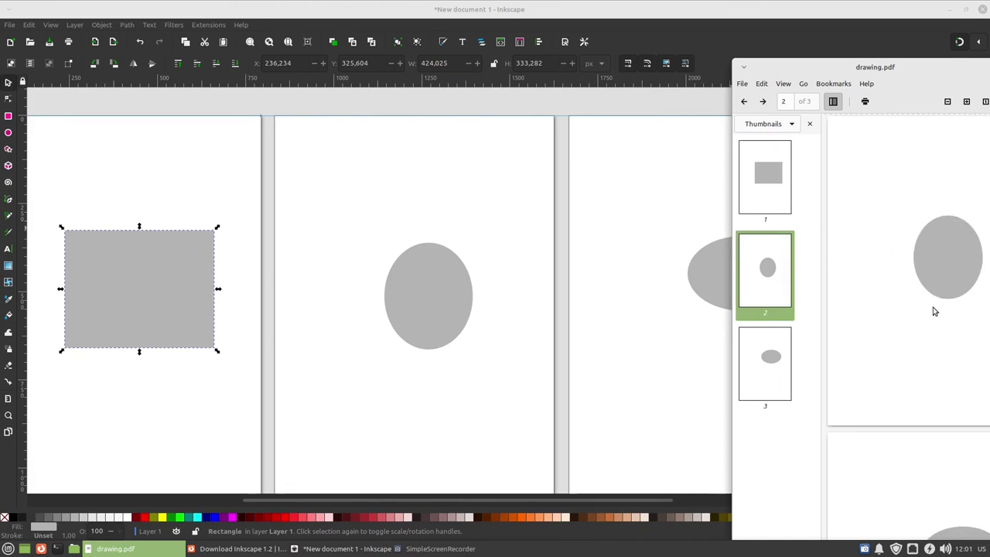
click(785, 385)
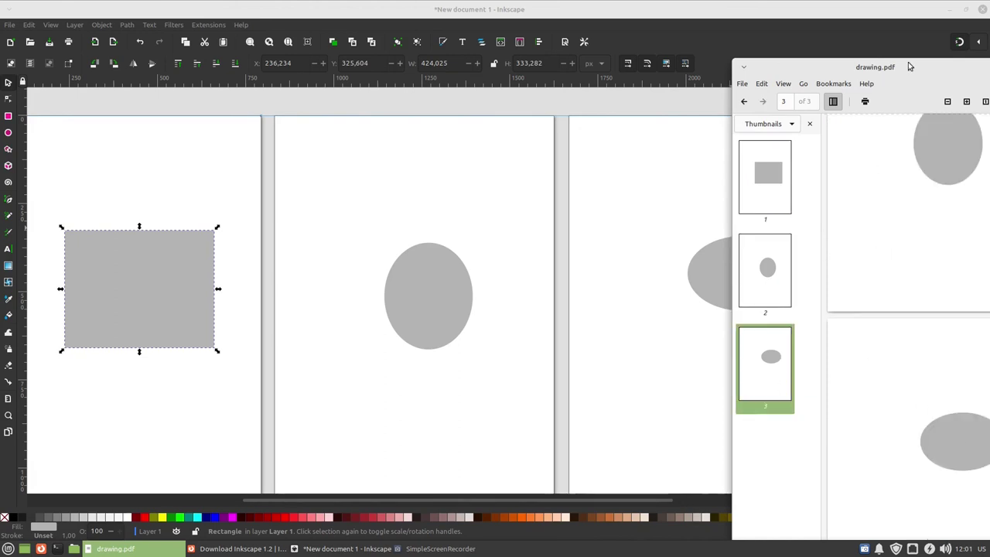
drag(913, 67, 447, 65)
click(558, 63)
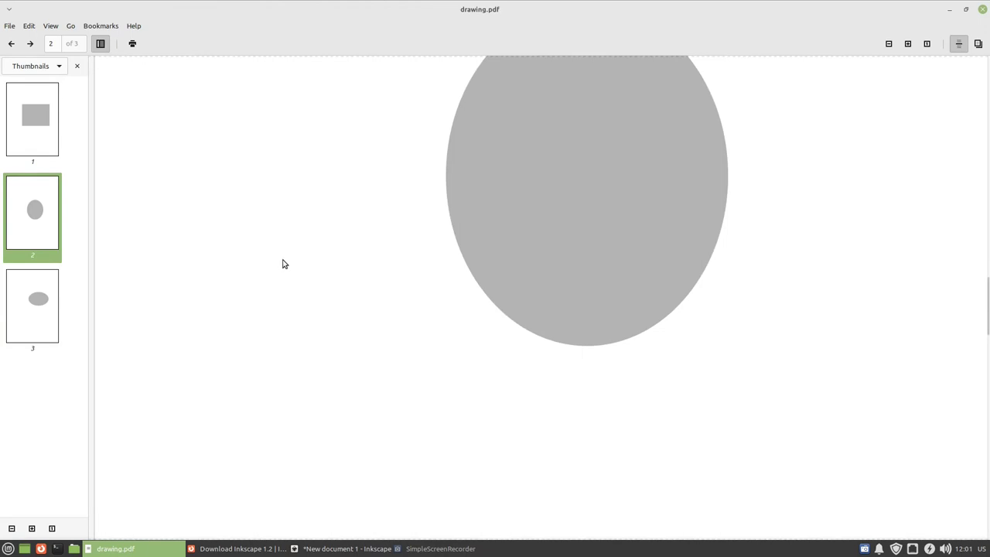
click(25, 238)
click(31, 142)
key(alt+Tab)
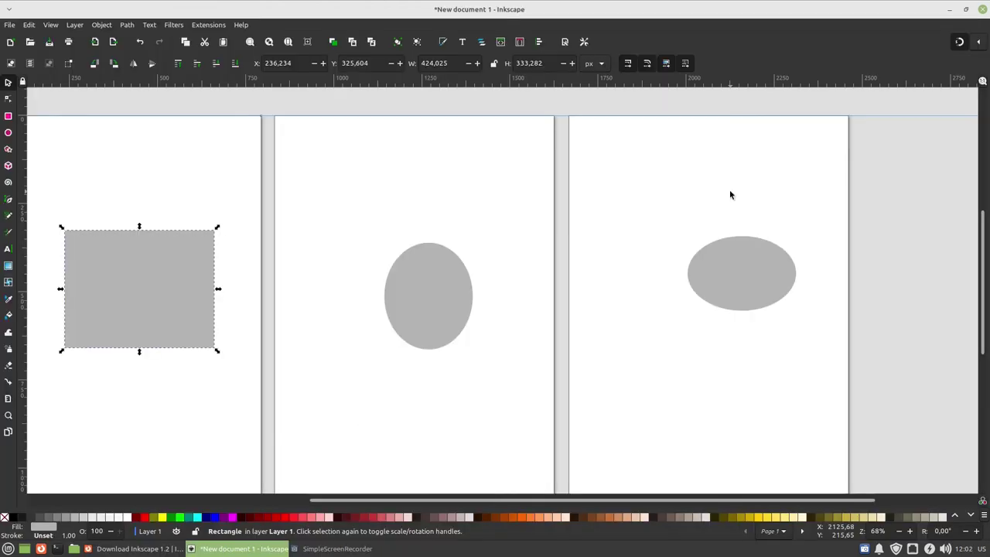